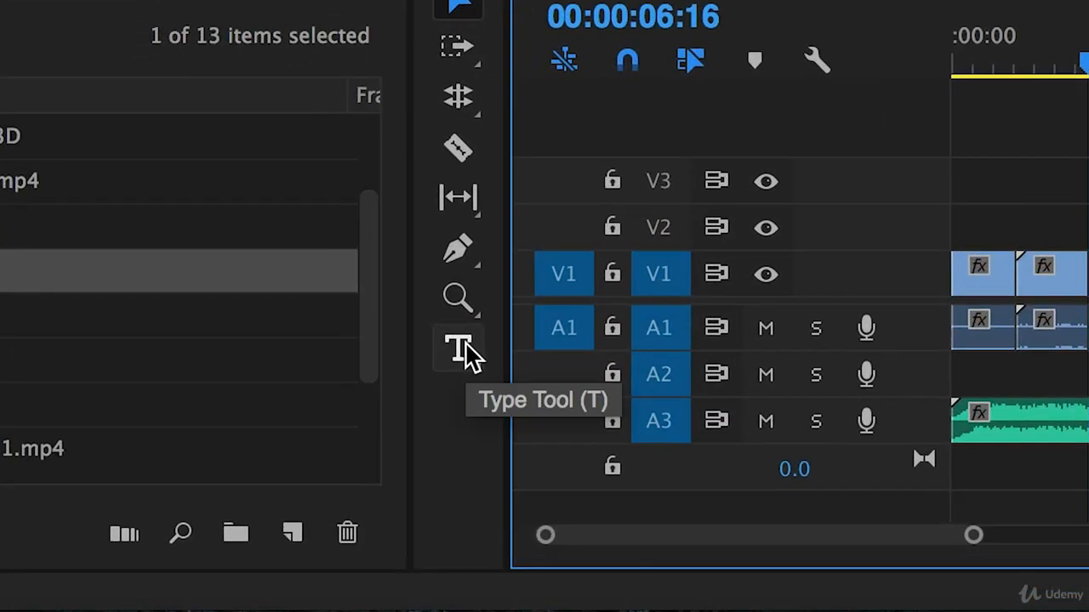
# Try drawing a text box across the lower part of the fireworks frame with the Type tool, and undo it.
pyautogui.click(464, 353)
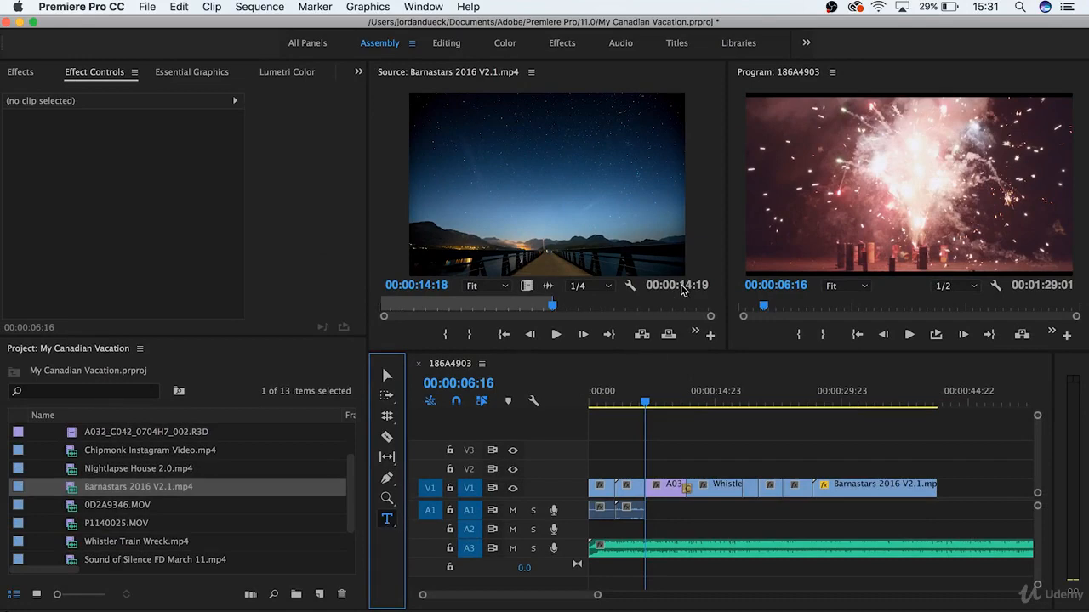
pyautogui.moveTo(768, 204); pyautogui.dragTo(1065, 267)
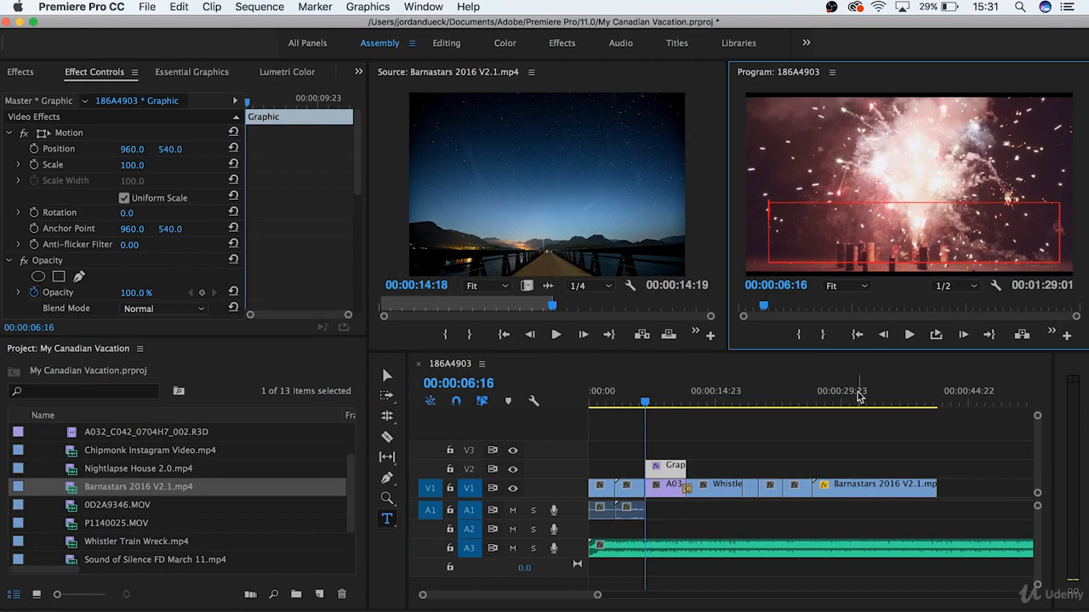
pyautogui.press('super+z')
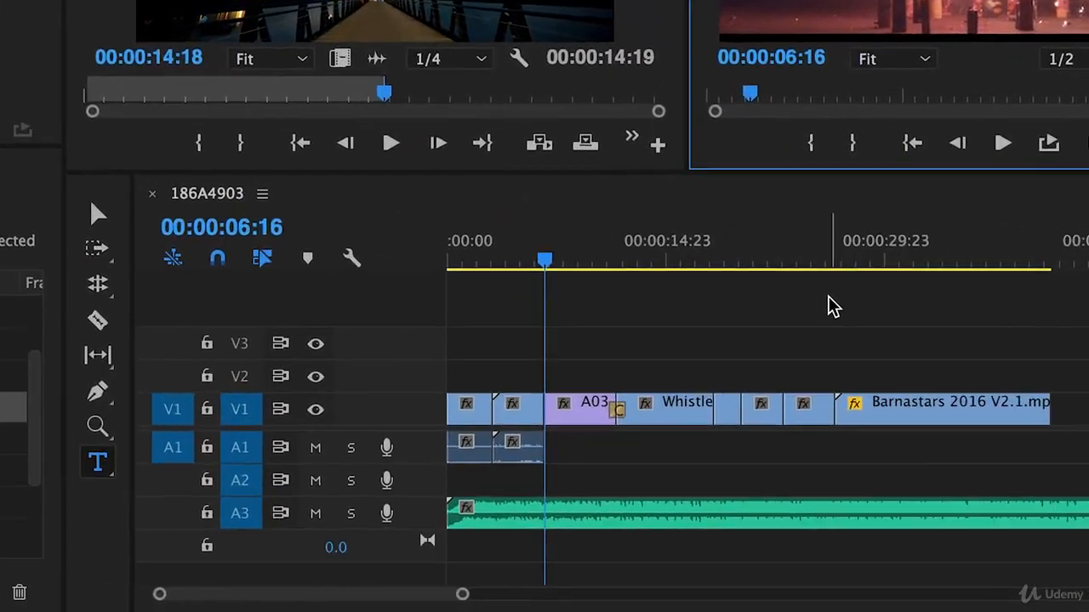
# Add a text layer reading "Oh Canada" over the fireworks clip and place it at the lower centre of the frame.
pyautogui.press('super+t')
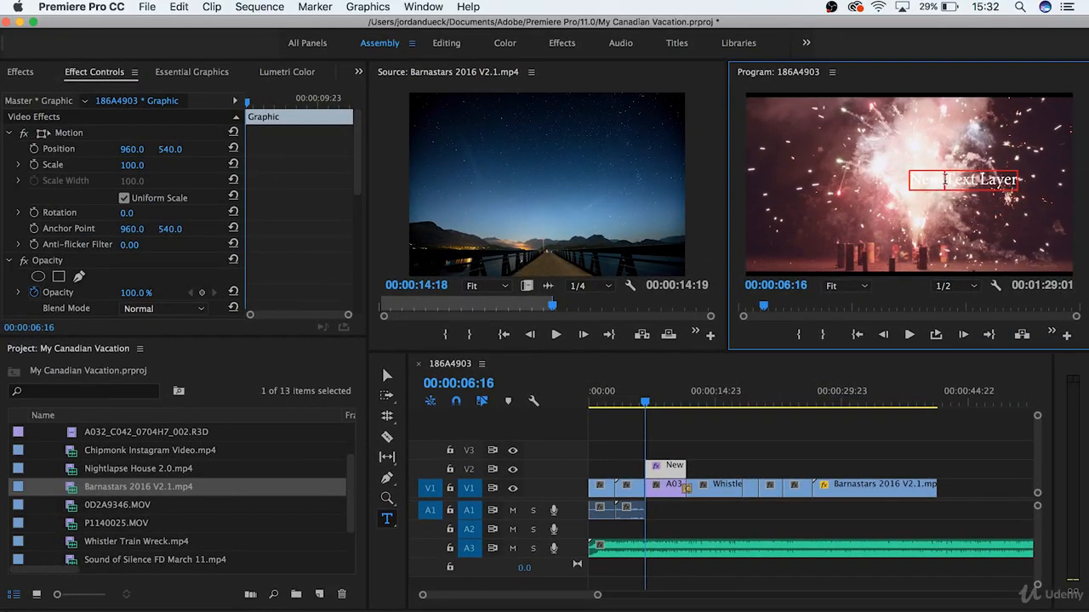
pyautogui.tripleClick(945, 180)
pyautogui.write('Oh Canada')
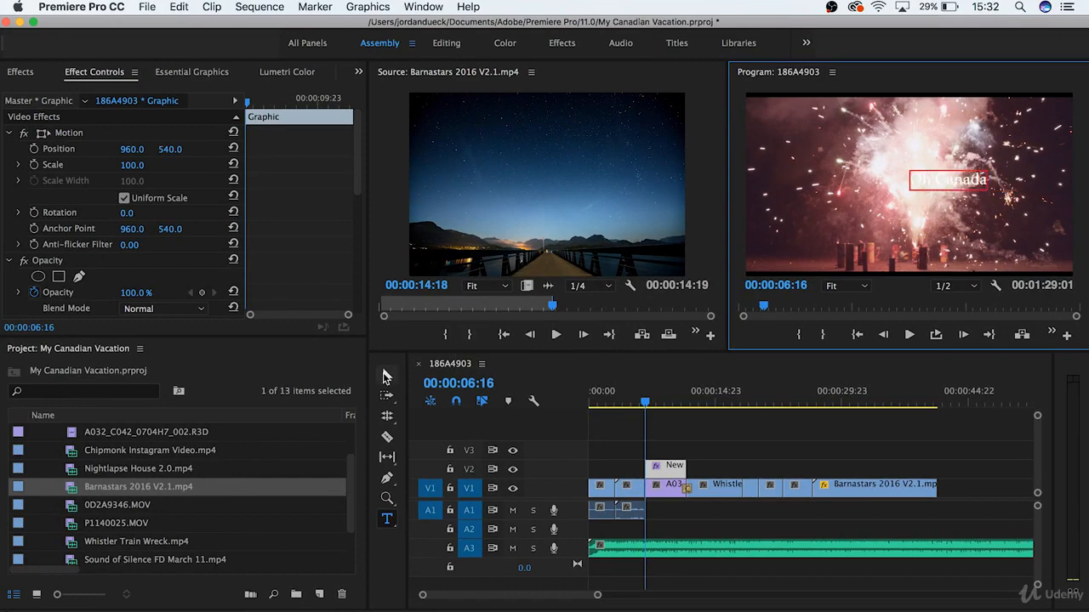
pyautogui.press('Escape')
pyautogui.moveTo(944, 184); pyautogui.dragTo(908, 246)
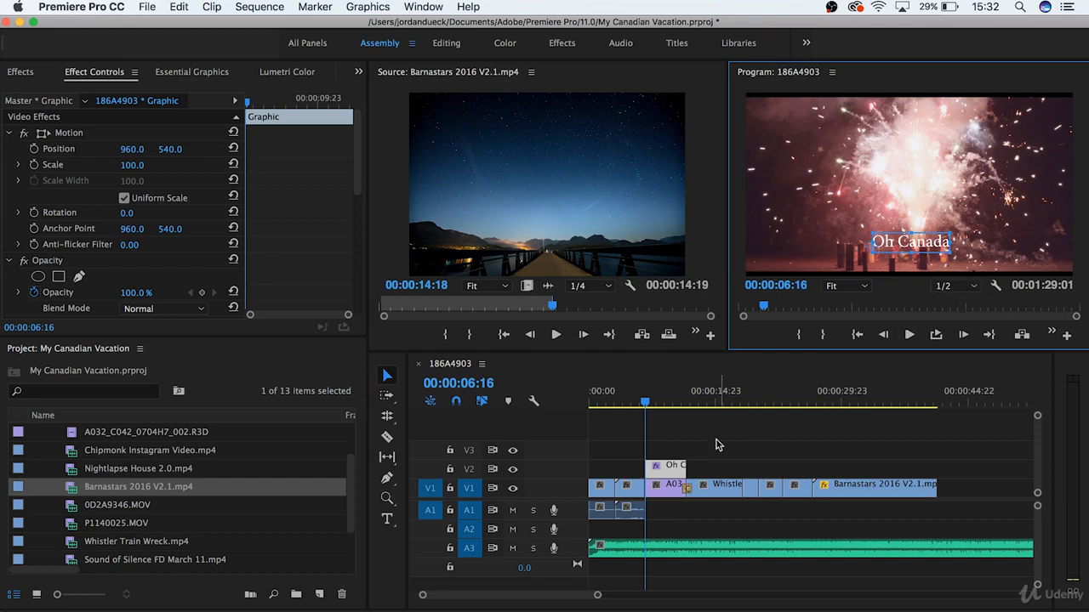
# Play the sequence from 00:00:10:09 until just past the end of the title clip.
pyautogui.click(677, 405)
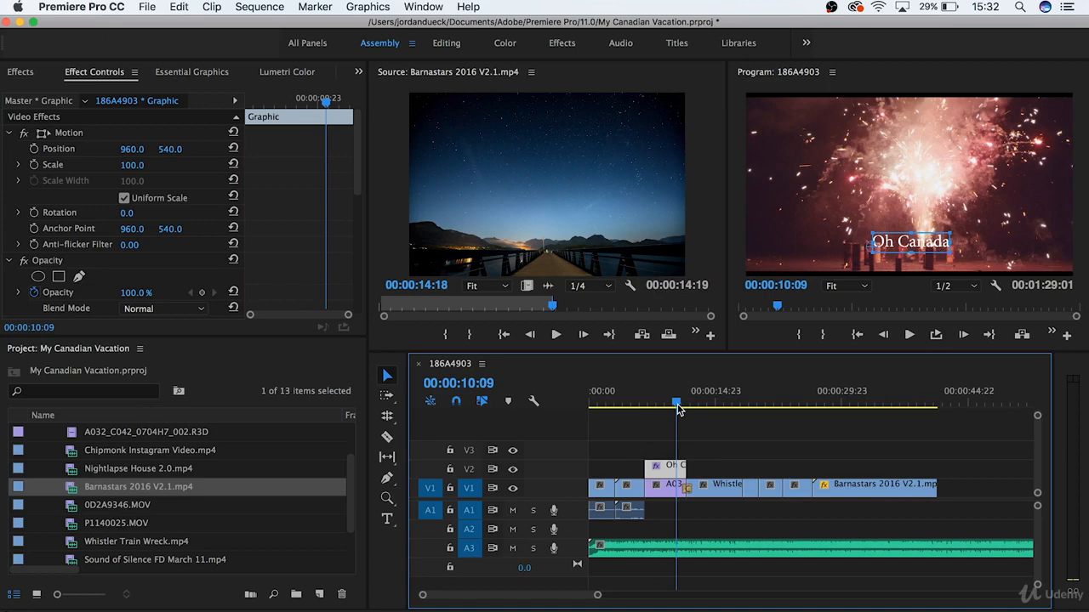
pyautogui.press('space')
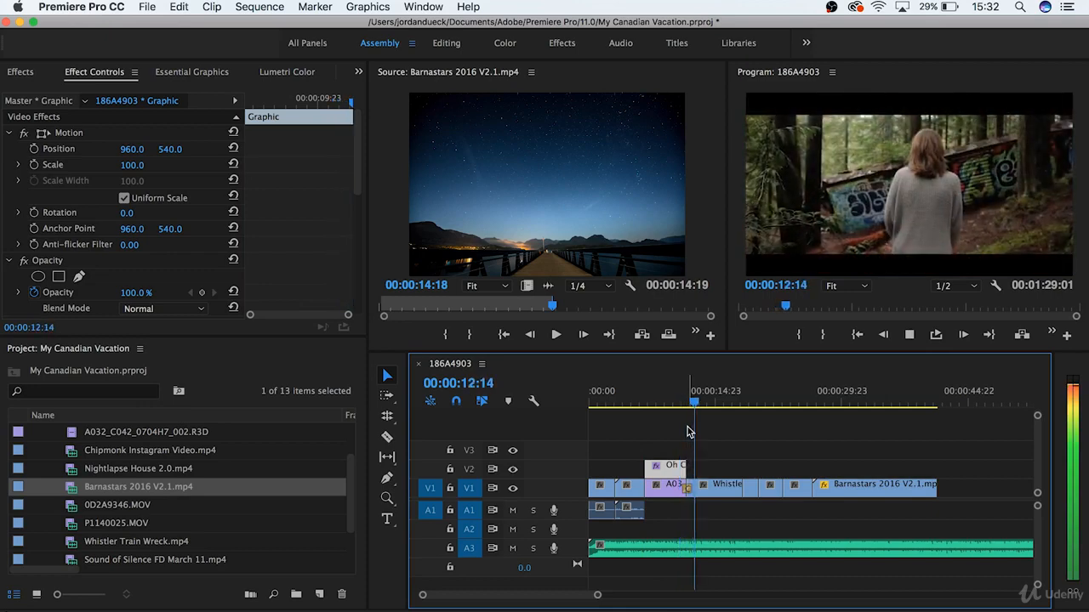
pyautogui.press('space')
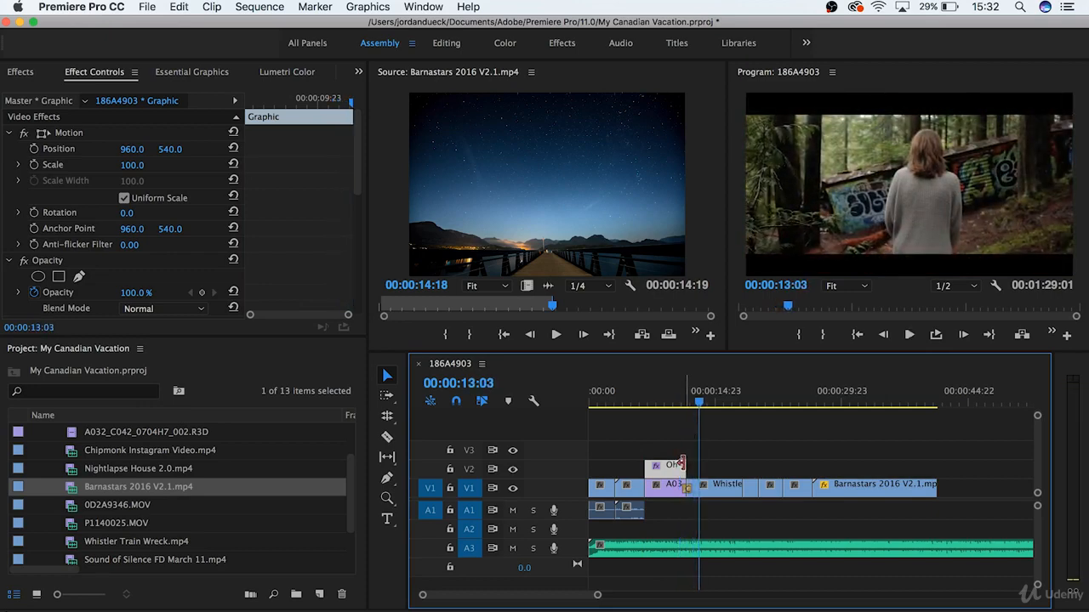
# Extend the Oh Canada title clip on V2 to the end of the last video clip on V1.
pyautogui.moveTo(682, 465); pyautogui.dragTo(777, 464)
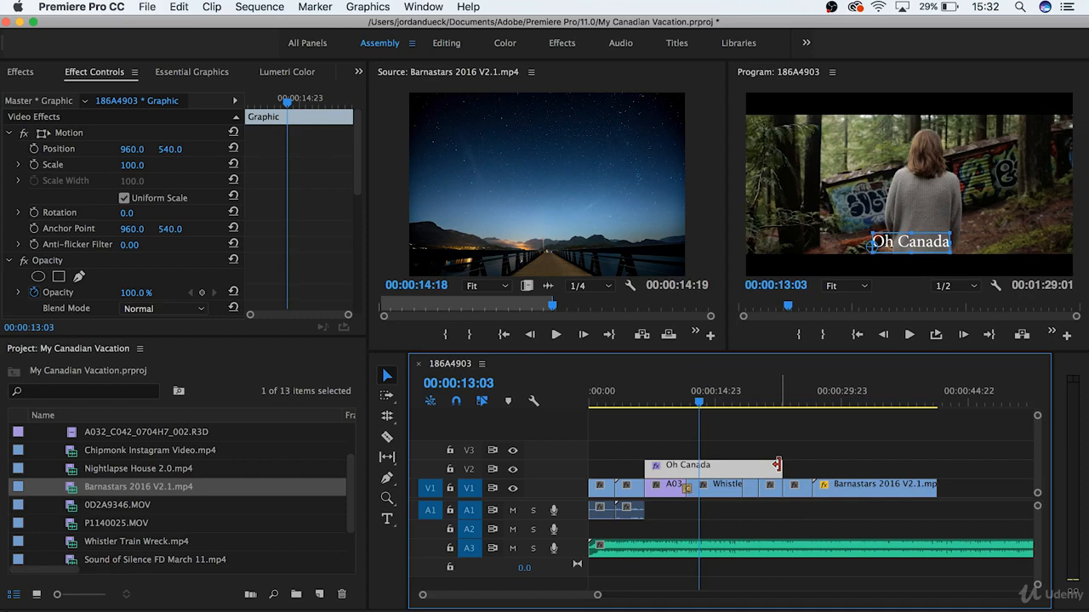
pyautogui.click(781, 447)
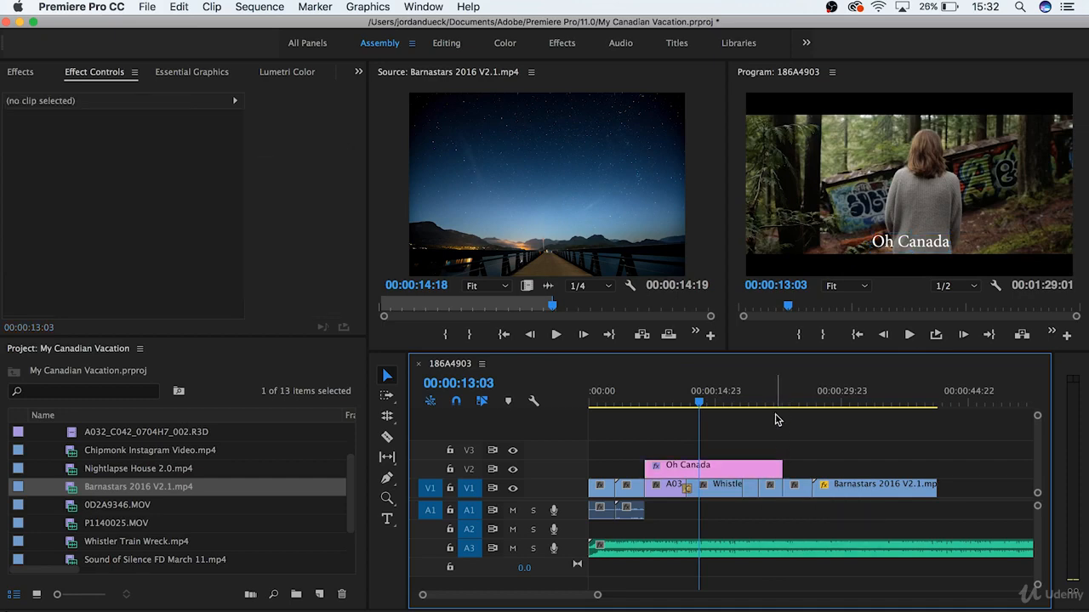
pyautogui.moveTo(778, 464); pyautogui.dragTo(935, 465)
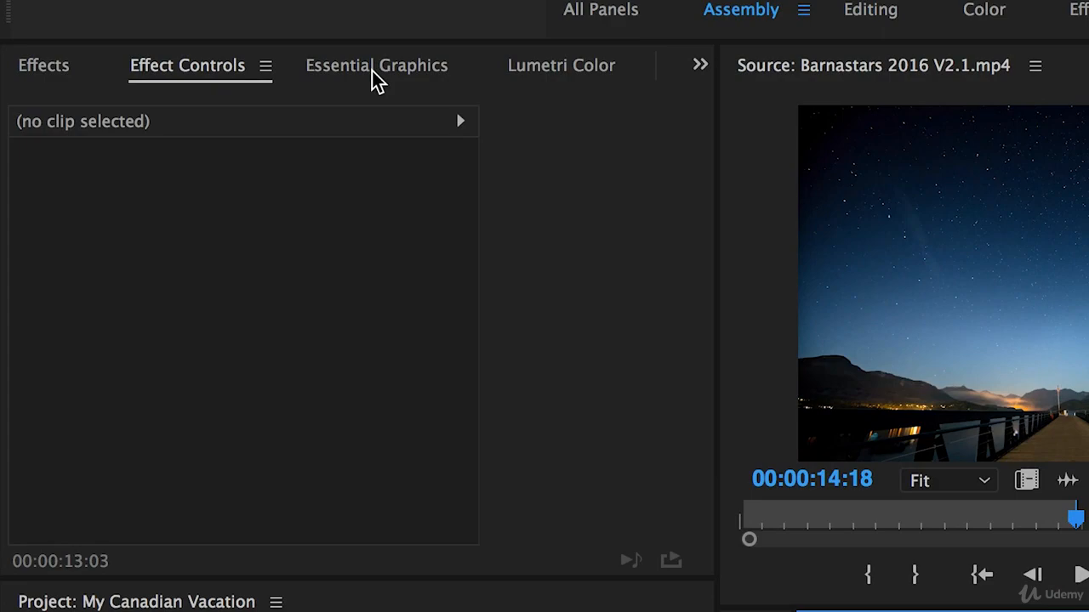
# Open the title clip for editing in Essential Graphics and select its Oh Canada text layer.
pyautogui.click(372, 71)
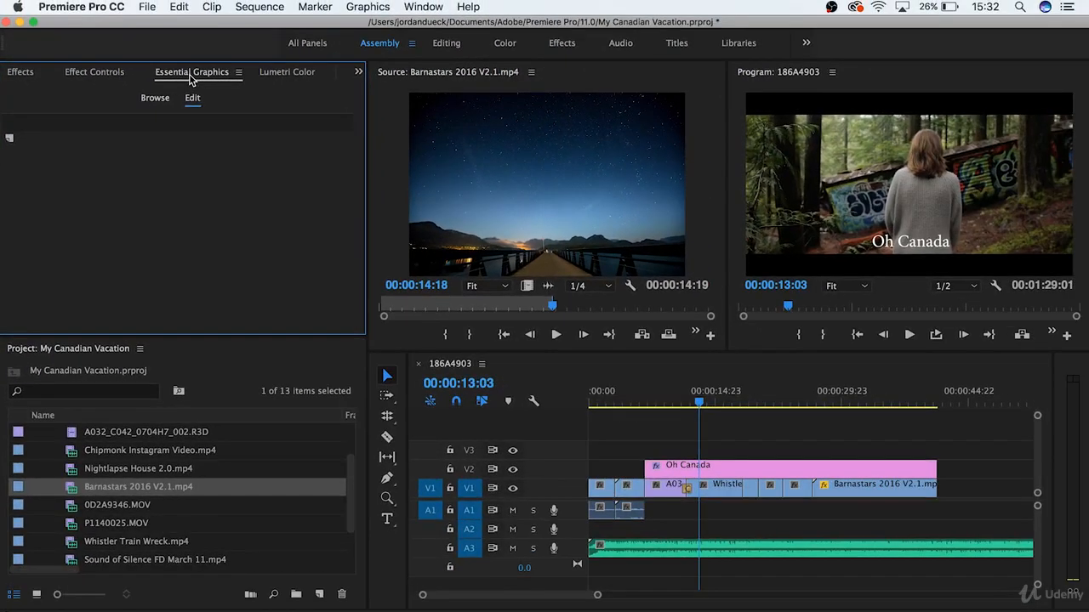
pyautogui.click(786, 470)
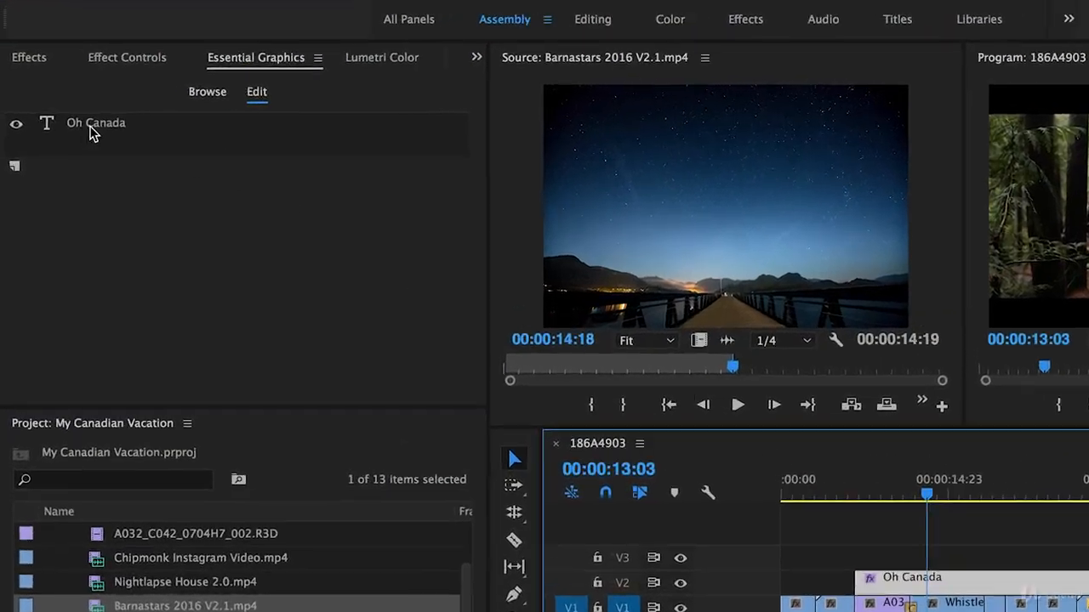
pyautogui.click(68, 122)
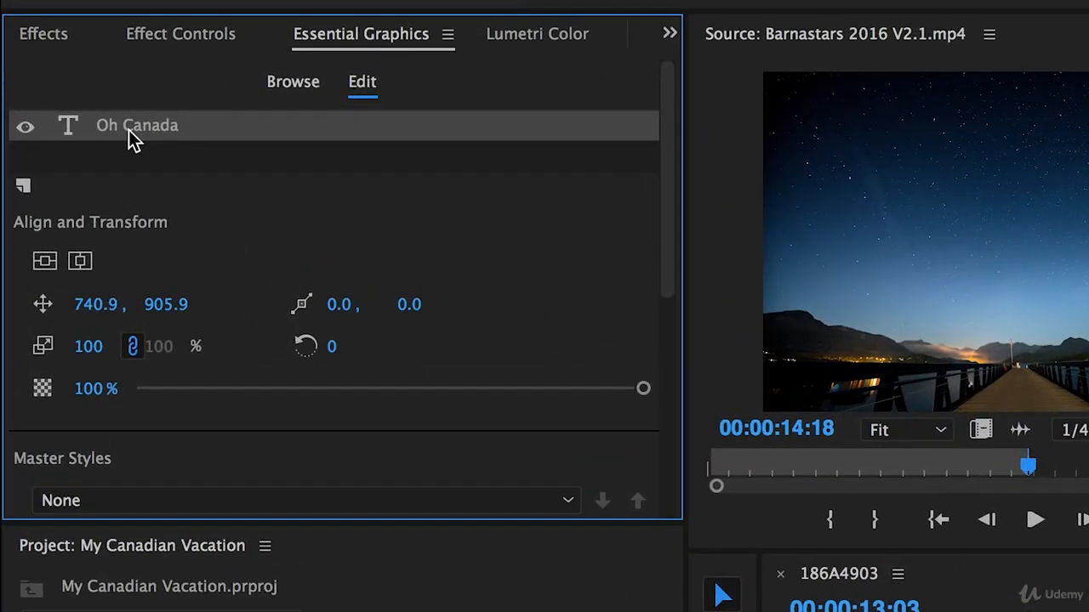
# Try adding a second text layer to the title graphic, undo it, and reselect the Oh Canada layer.
pyautogui.click(23, 185)
pyautogui.click(42, 216)
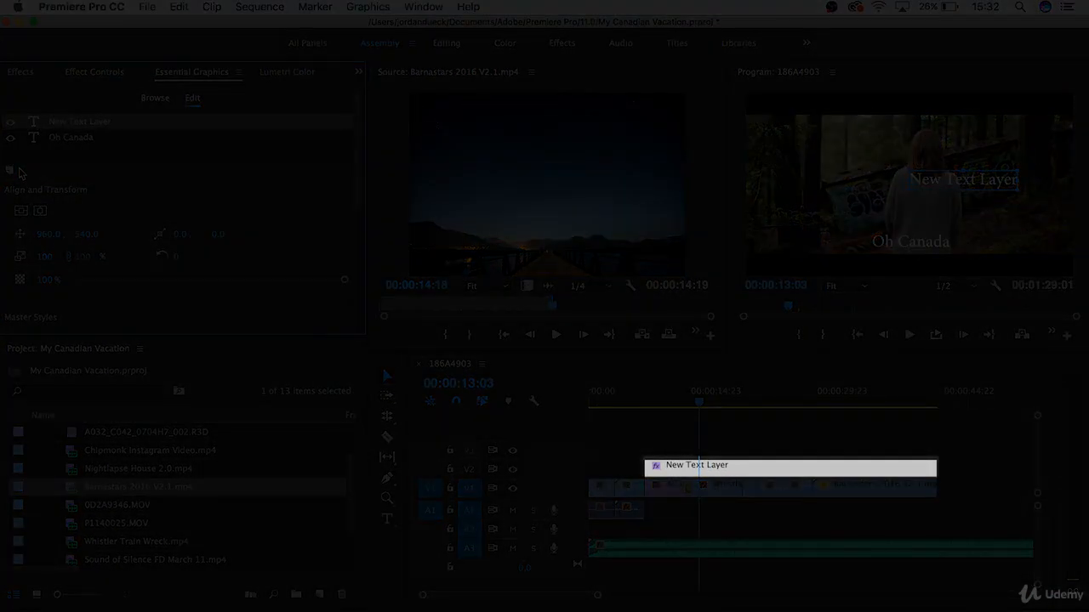
pyautogui.press('super+z')
pyautogui.click(52, 126)
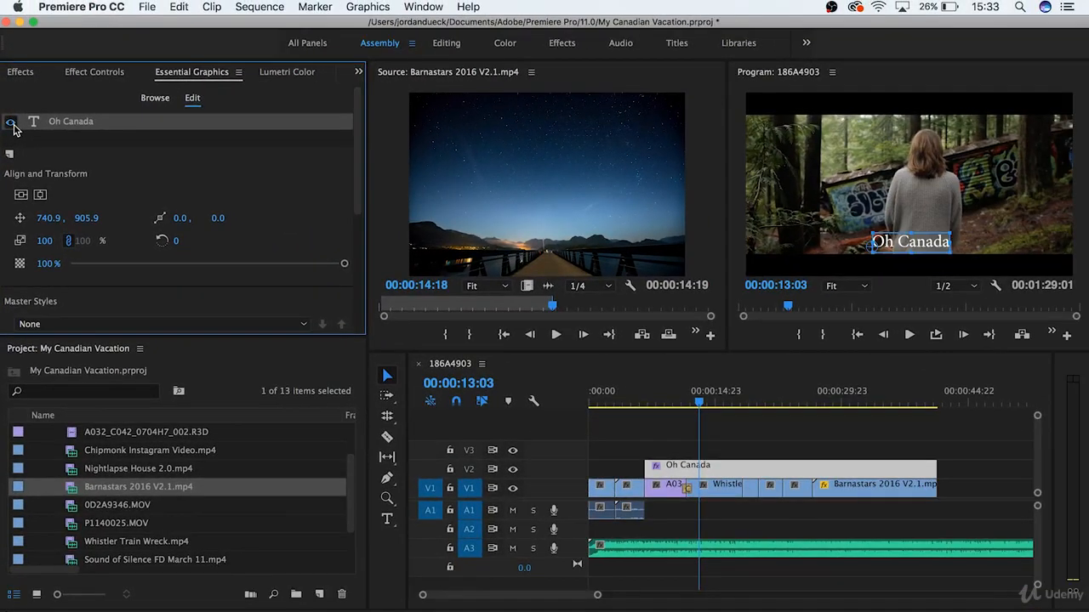
# Toggle the Oh Canada layer's visibility off and on, and view the available new layer types without adding one.
pyautogui.click(12, 124)
pyautogui.click(11, 123)
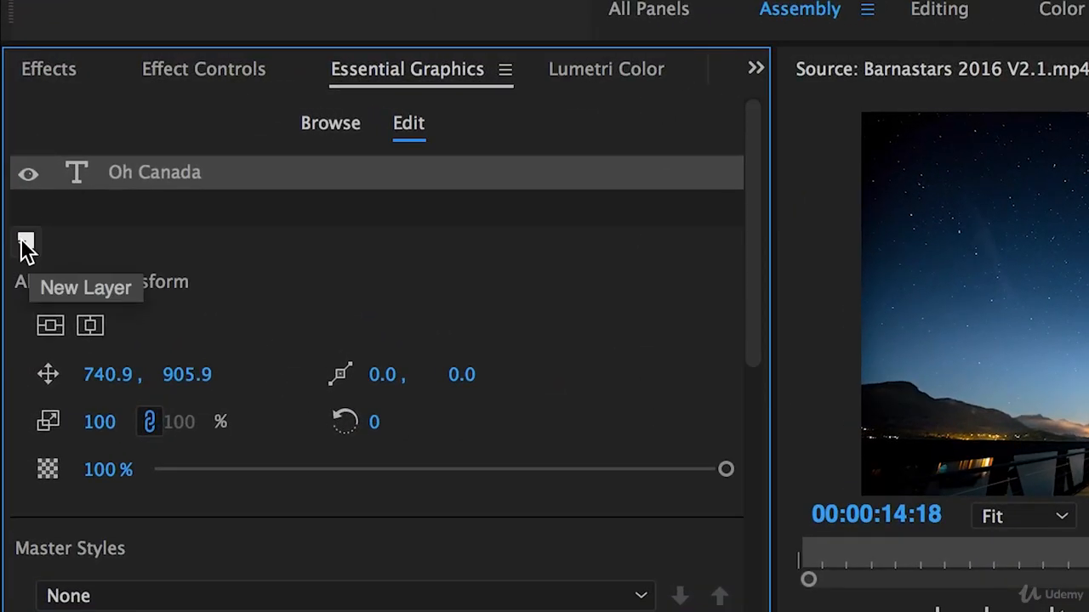
pyautogui.click(25, 245)
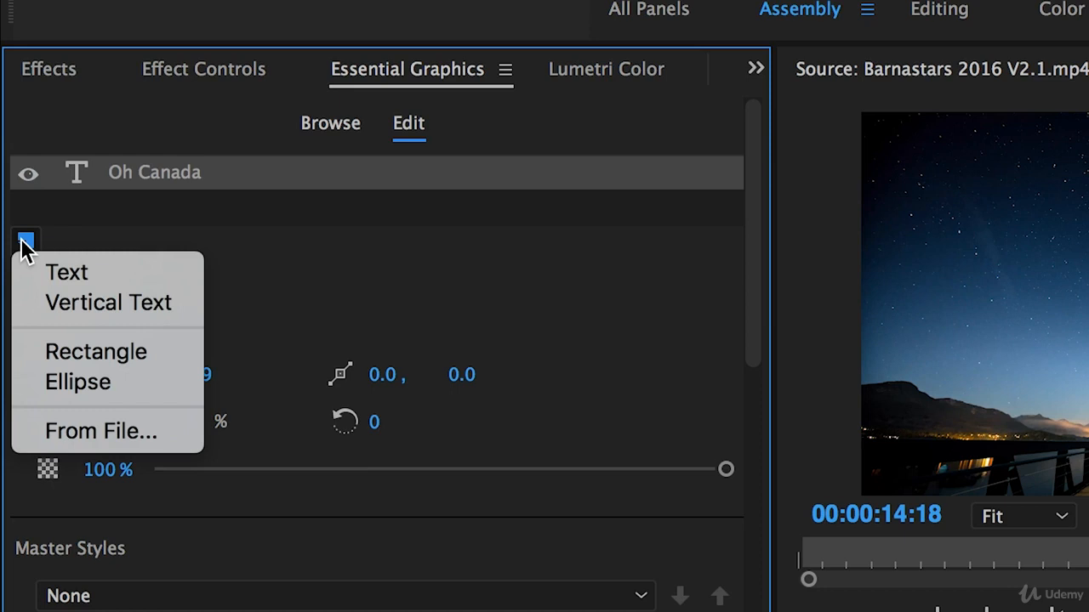
pyautogui.click(140, 304)
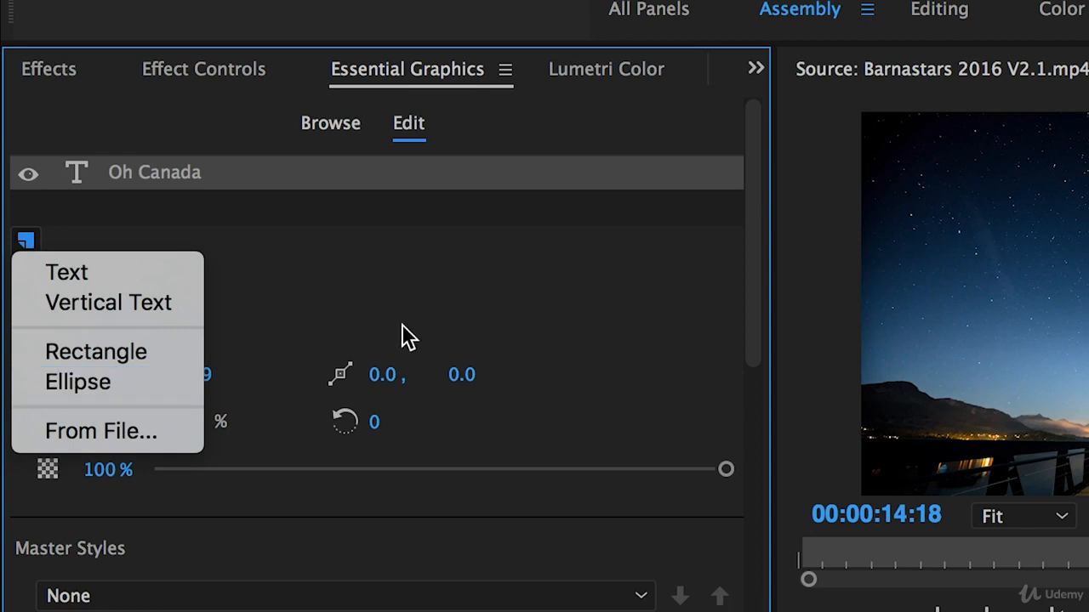
pyautogui.click(530, 292)
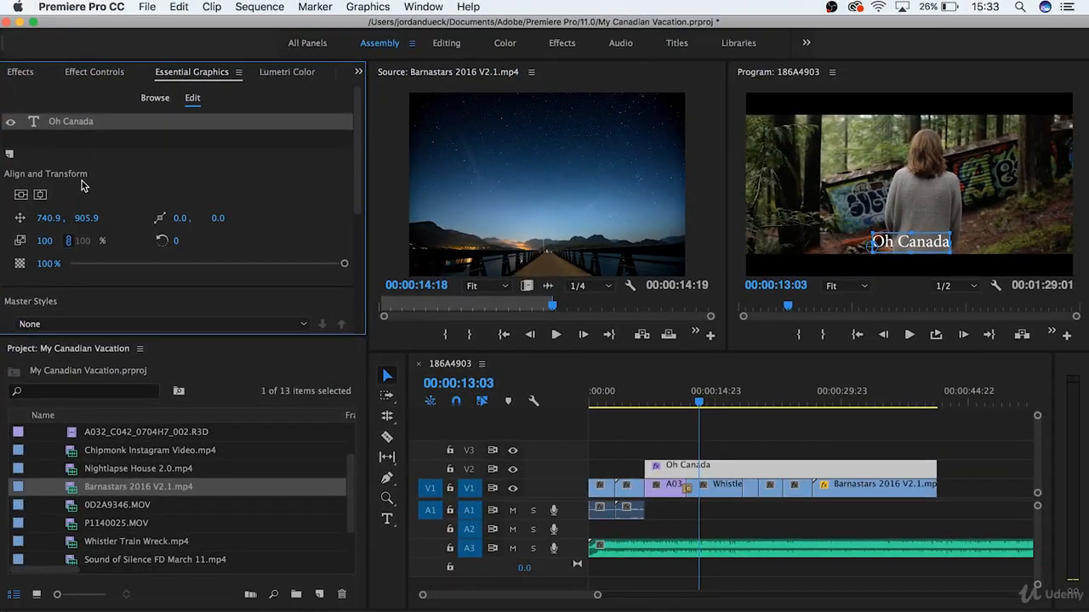
# Centre the Oh Canada text vertically and horizontally in the frame.
pyautogui.click(25, 197)
pyautogui.click(40, 197)
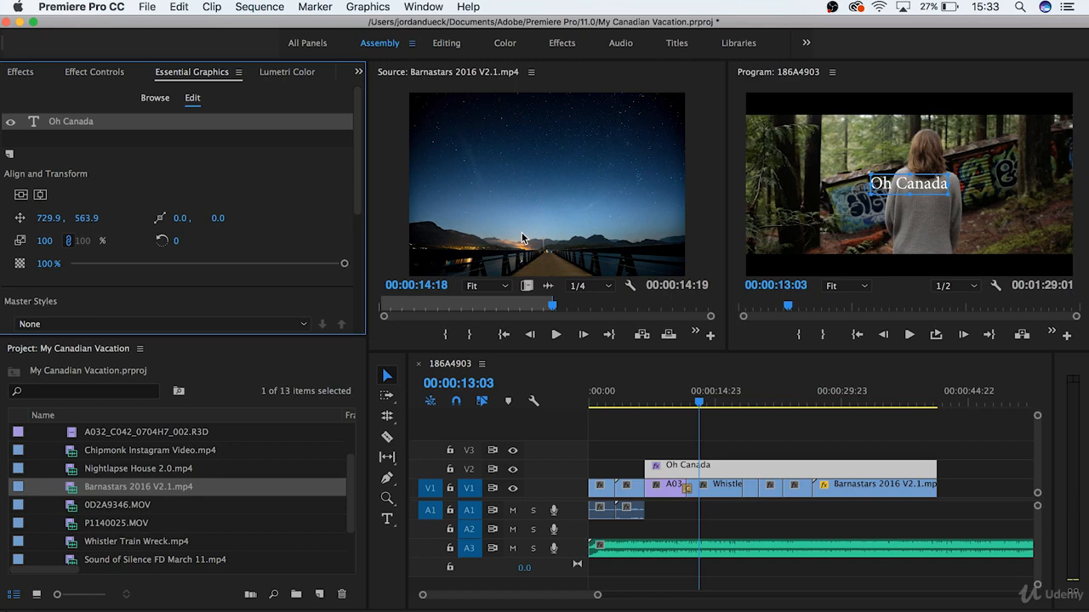
# Try enlarging the Oh Canada text directly in the frame to about 198%, and undo it.
pyautogui.moveTo(948, 194); pyautogui.dragTo(992, 213)
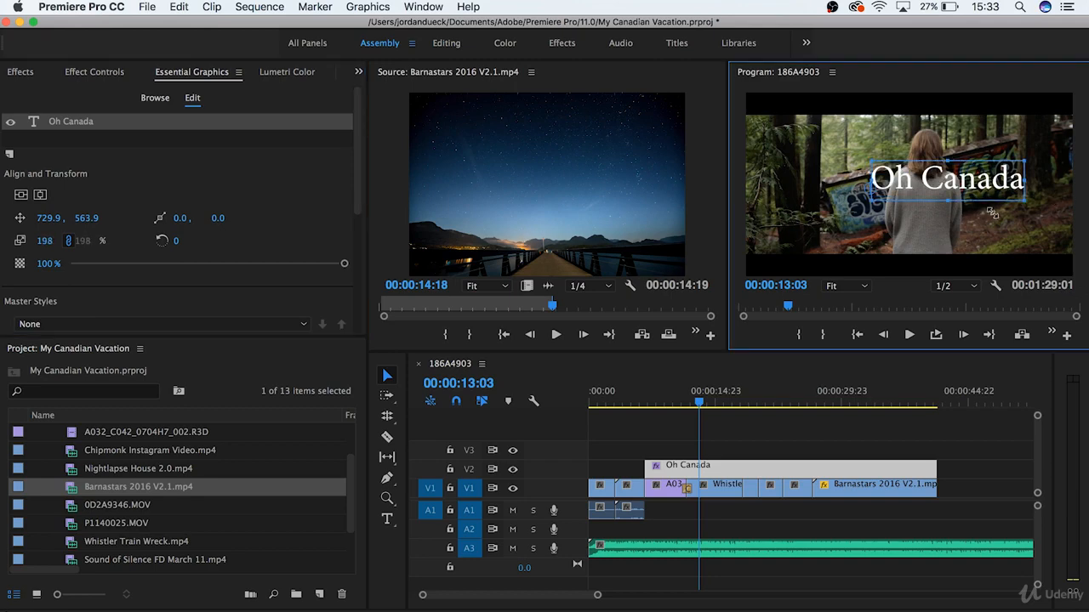
pyautogui.press('super+z')
pyautogui.click(277, 182)
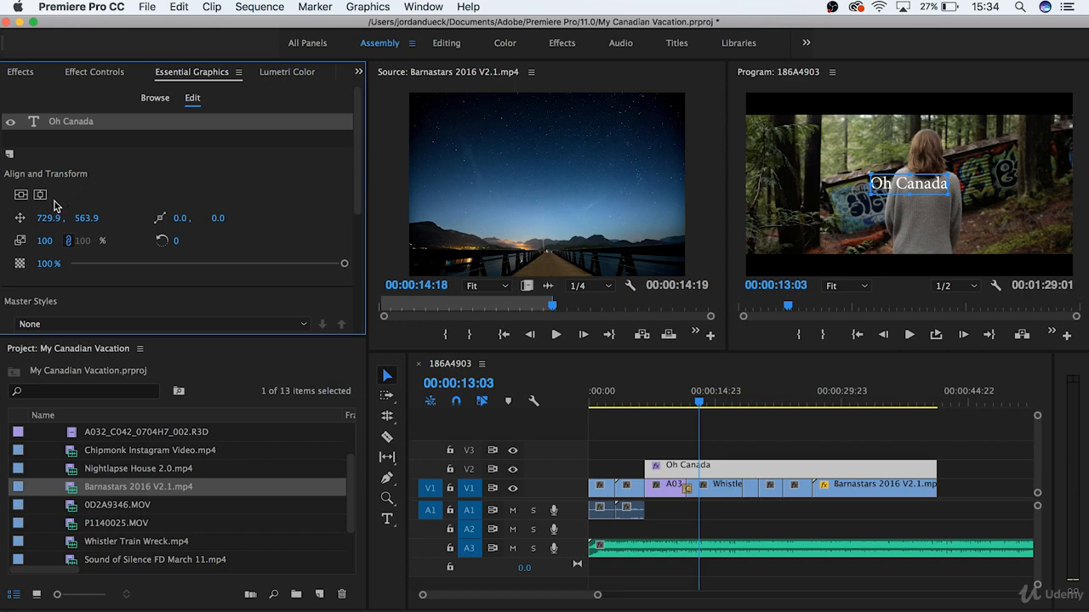
# Try shifting the Oh Canada layer's position and anchor point, and undo these changes.
pyautogui.moveTo(49, 217); pyautogui.dragTo(82, 218)
pyautogui.moveTo(180, 218); pyautogui.dragTo(226, 219)
pyautogui.press('super+z')
pyautogui.press('super+z')
pyautogui.press('super+z')
pyautogui.press('super+z')
# Try changing the Oh Canada layer's scale, rotation and opacity, and undo these changes.
pyautogui.moveTo(47, 240); pyautogui.dragTo(99, 240)
pyautogui.moveTo(174, 242); pyautogui.dragTo(152, 246)
pyautogui.moveTo(343, 264); pyautogui.dragTo(204, 264)
pyautogui.press('super+z')
pyautogui.press('super+z')
pyautogui.press('super+z')
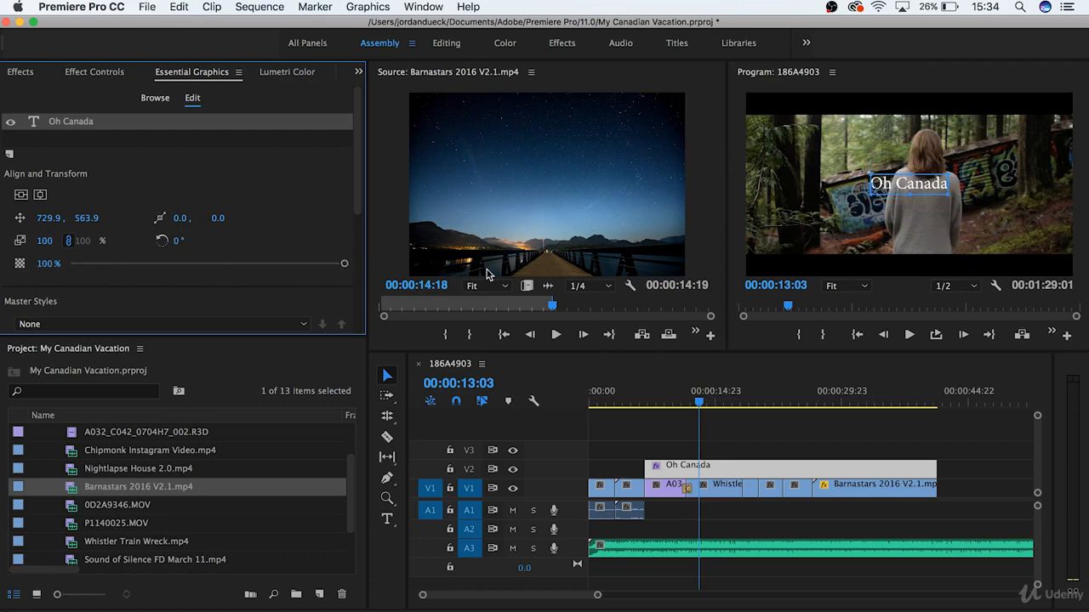
# Change the font of the whole Oh Canada text to Bebas Neue and return to the Selection tool.
pyautogui.moveTo(359, 207); pyautogui.dragTo(364, 287)
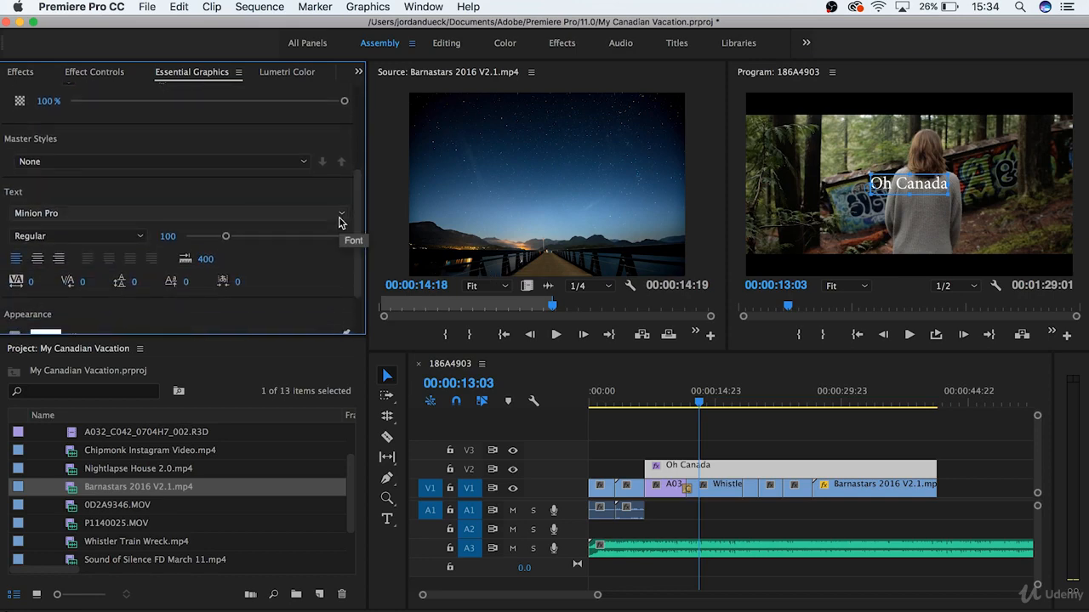
pyautogui.doubleClick(919, 183)
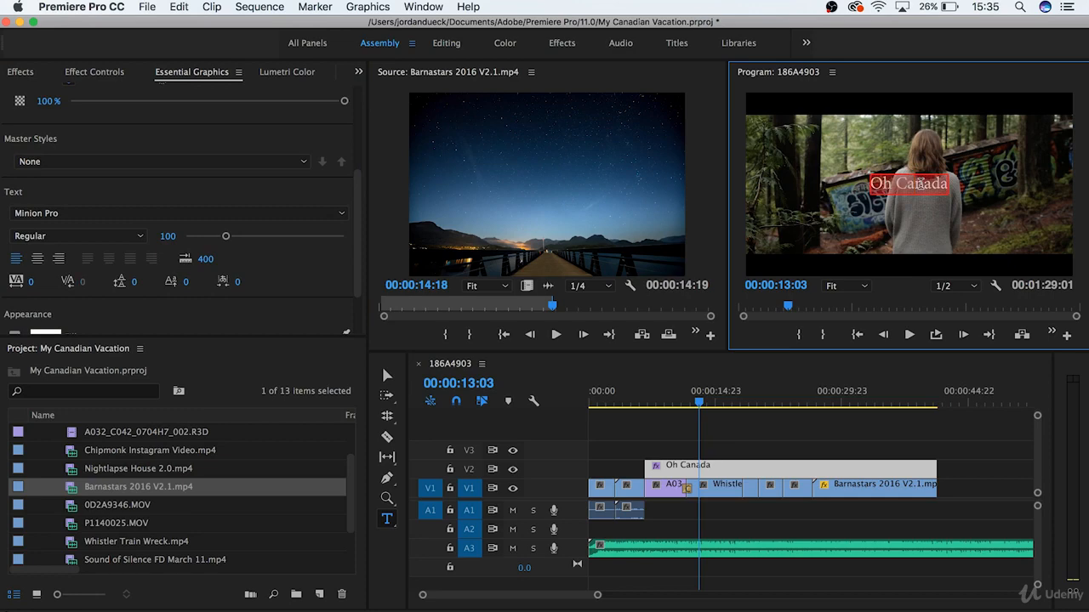
pyautogui.click(337, 214)
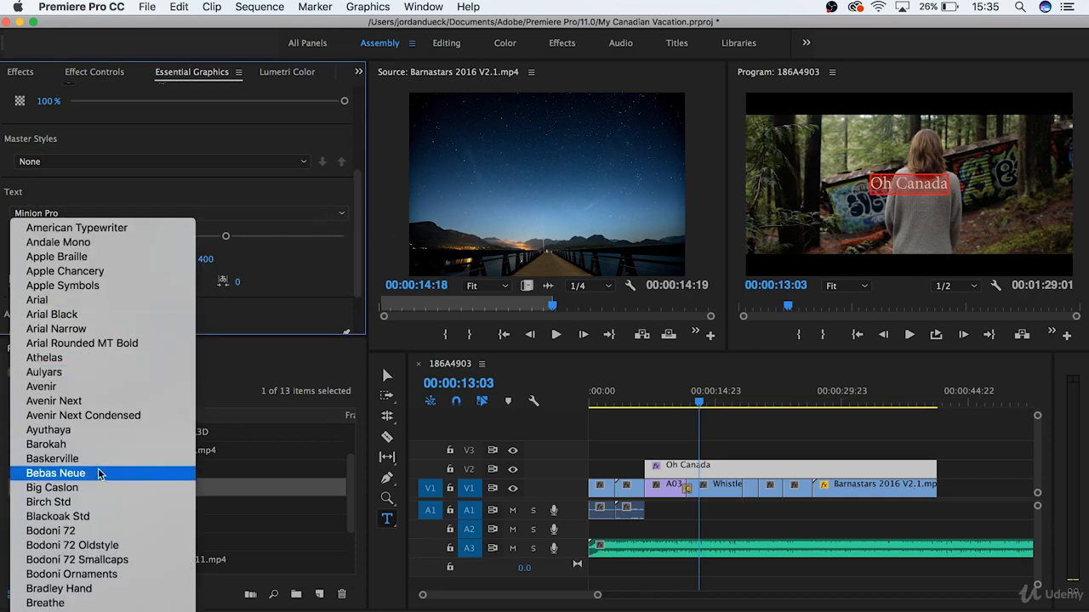
pyautogui.click(77, 473)
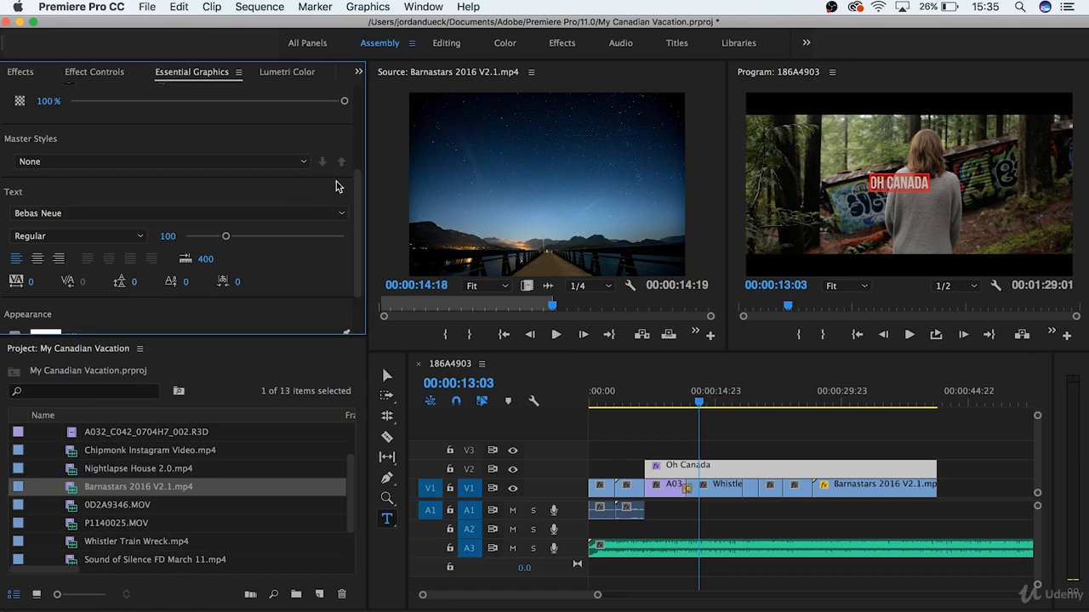
pyautogui.press('v')
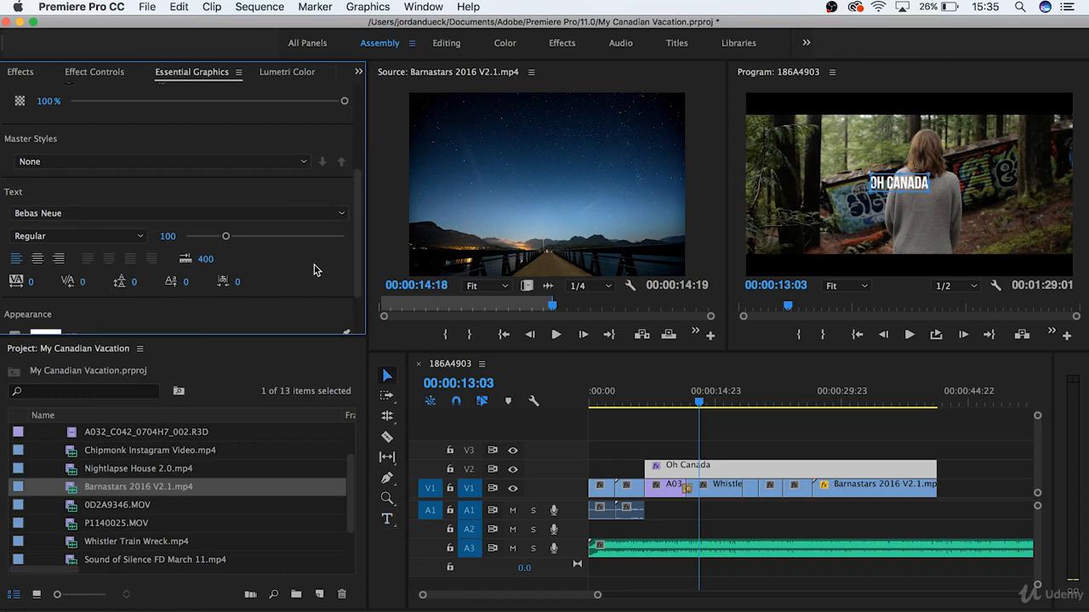
# Set the title's font size to 253 and centre-align its text.
pyautogui.moveTo(226, 237); pyautogui.dragTo(285, 239)
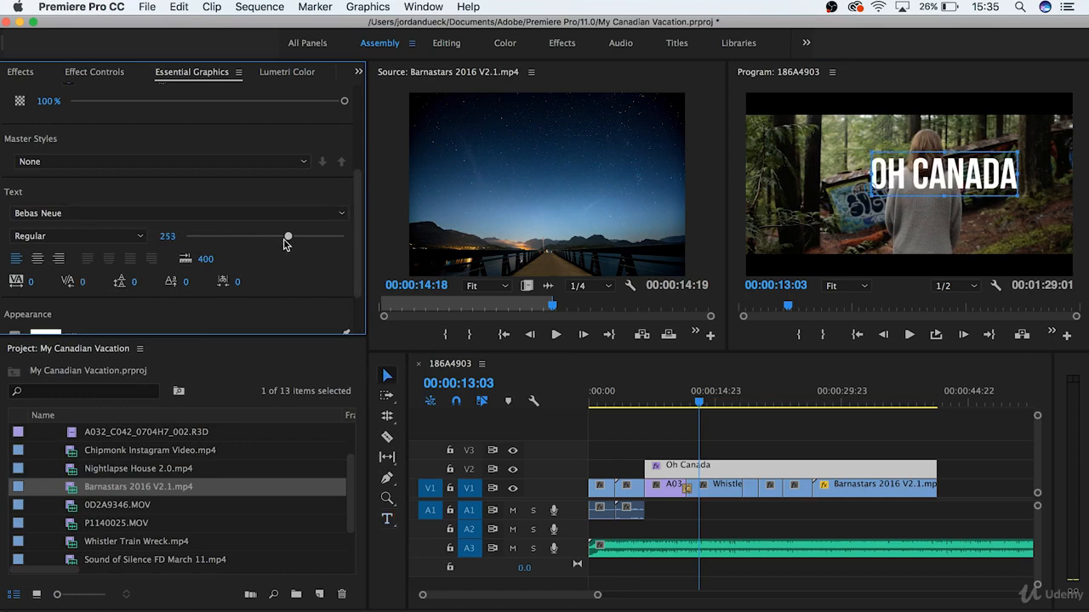
pyautogui.click(36, 259)
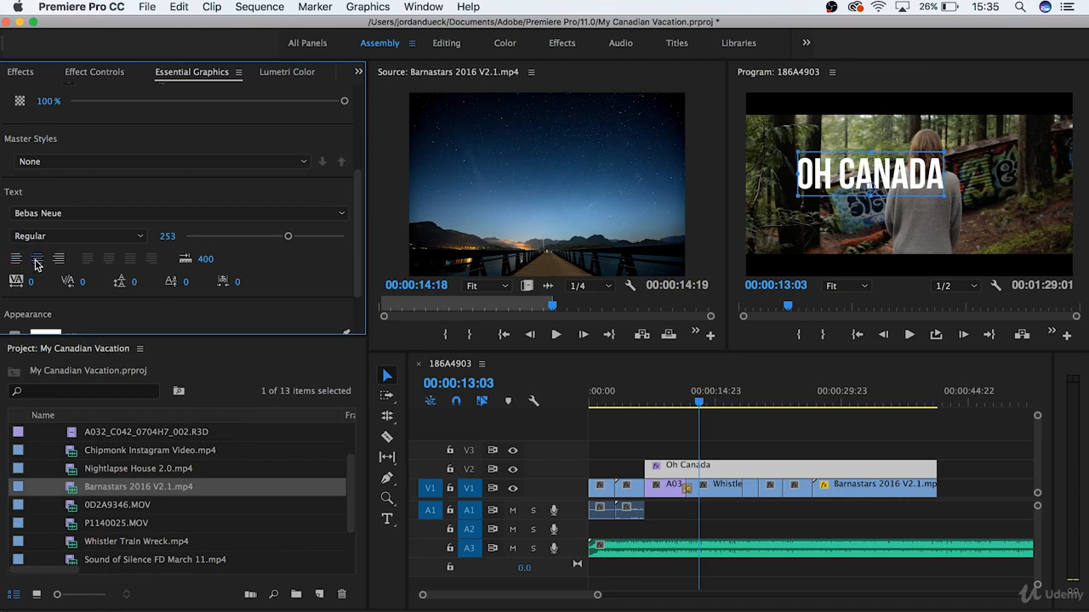
# Space out the title's letters with tracking 151, kerning 2 and tsume 73, undoing any other spacing trials.
pyautogui.moveTo(31, 282); pyautogui.dragTo(153, 284)
pyautogui.press('super+z')
pyautogui.press('super+z')
pyautogui.moveTo(237, 282); pyautogui.dragTo(323, 282)
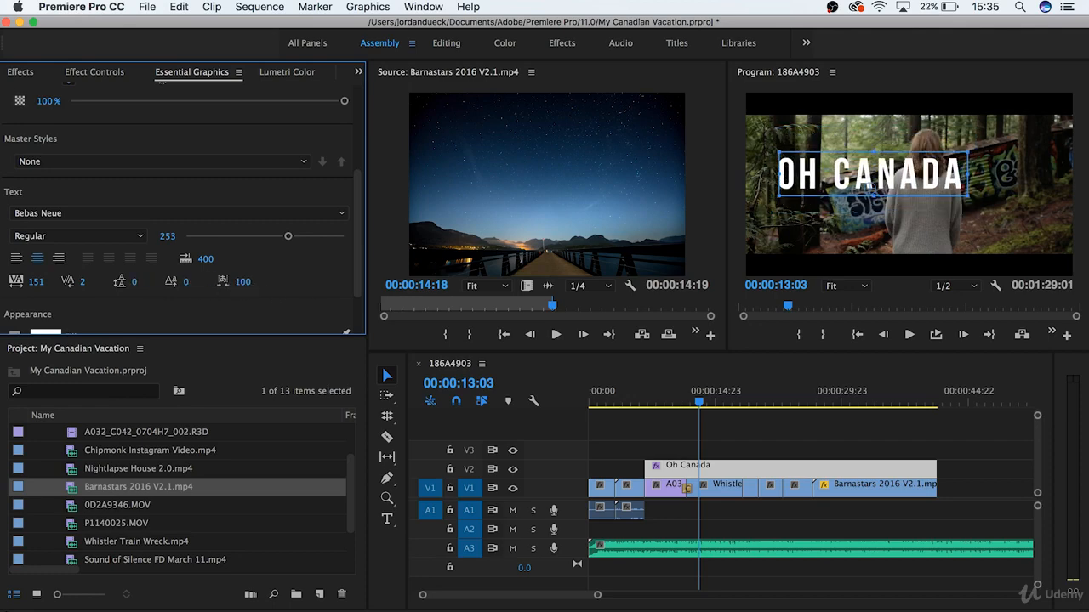
pyautogui.moveTo(239, 282); pyautogui.dragTo(220, 282)
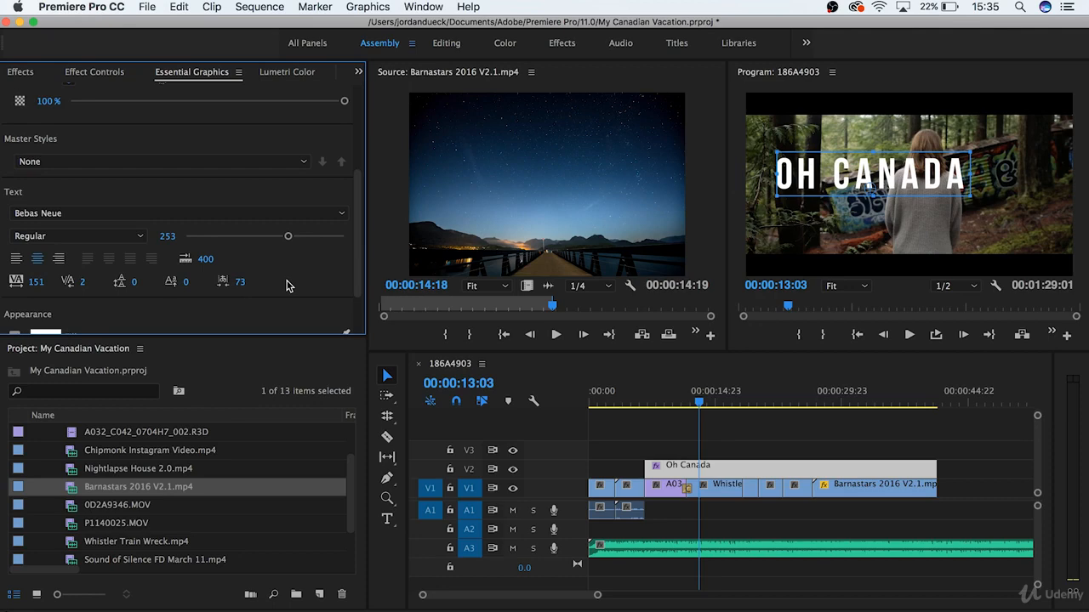
pyautogui.scroll(-3, 362, 272)
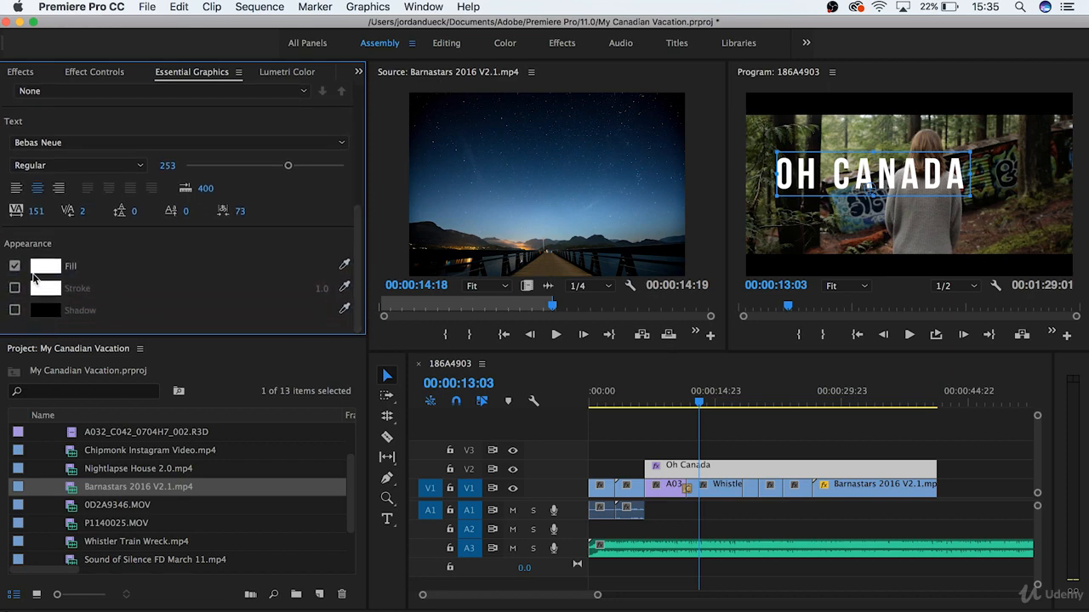
# Change the fill colour of the Oh Canada text to red, EF3F3F.
pyautogui.click(16, 266)
pyautogui.click(15, 266)
pyautogui.click(44, 269)
pyautogui.moveTo(503, 298)
pyautogui.mouseDown()
pyautogui.moveTo(545, 328)
pyautogui.moveTo(510, 327)
pyautogui.mouseUp()
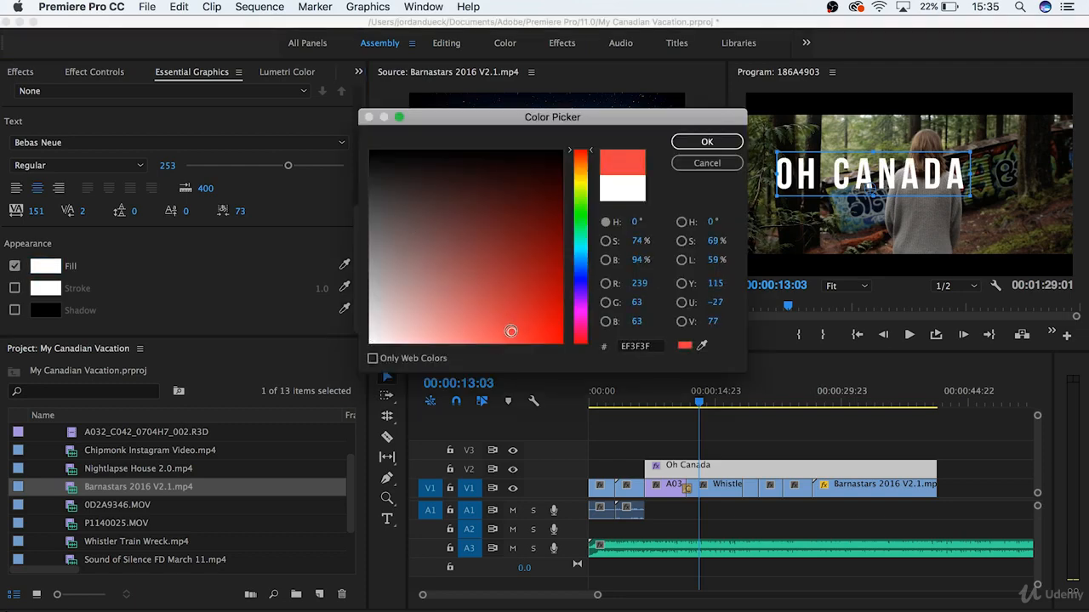
pyautogui.click(706, 141)
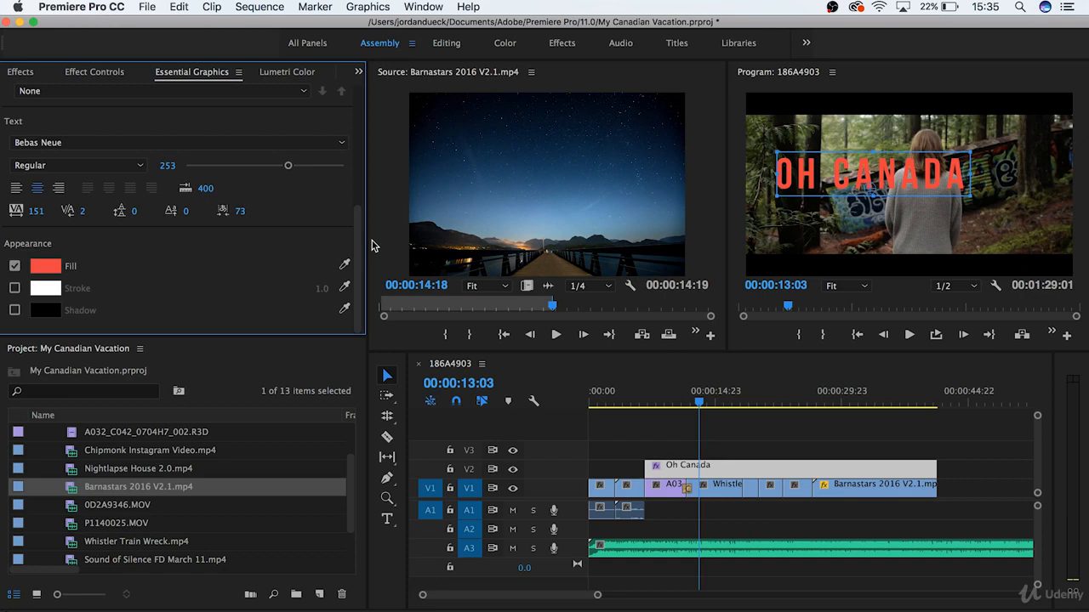
# Centre the Oh Canada text vertically and horizontally in the frame.
pyautogui.scroll(5, 361, 213)
pyautogui.scroll(-1, 333, 168)
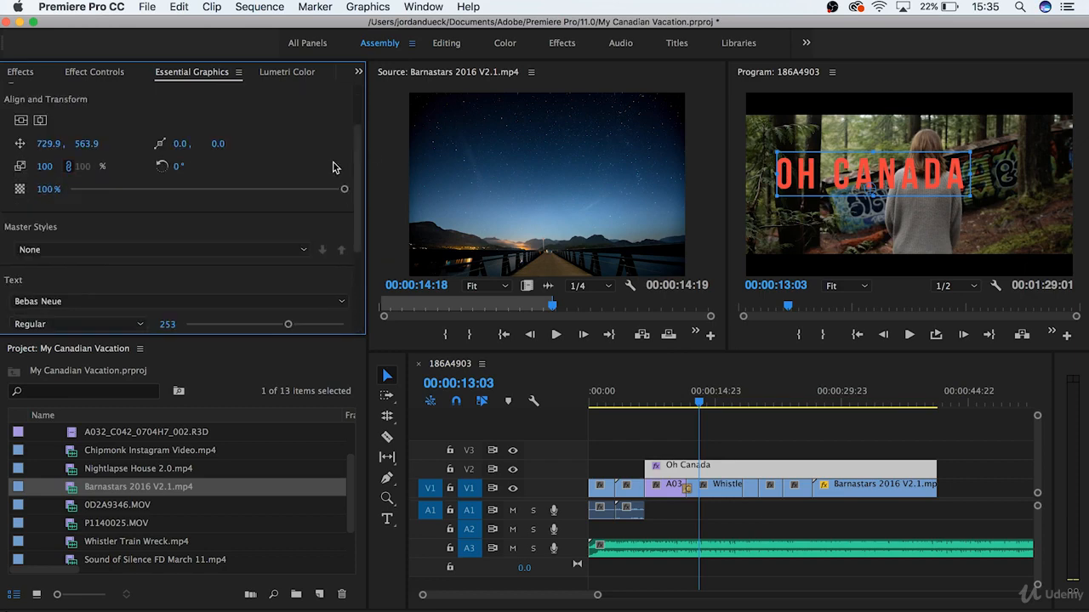
pyautogui.click(21, 119)
pyautogui.click(40, 120)
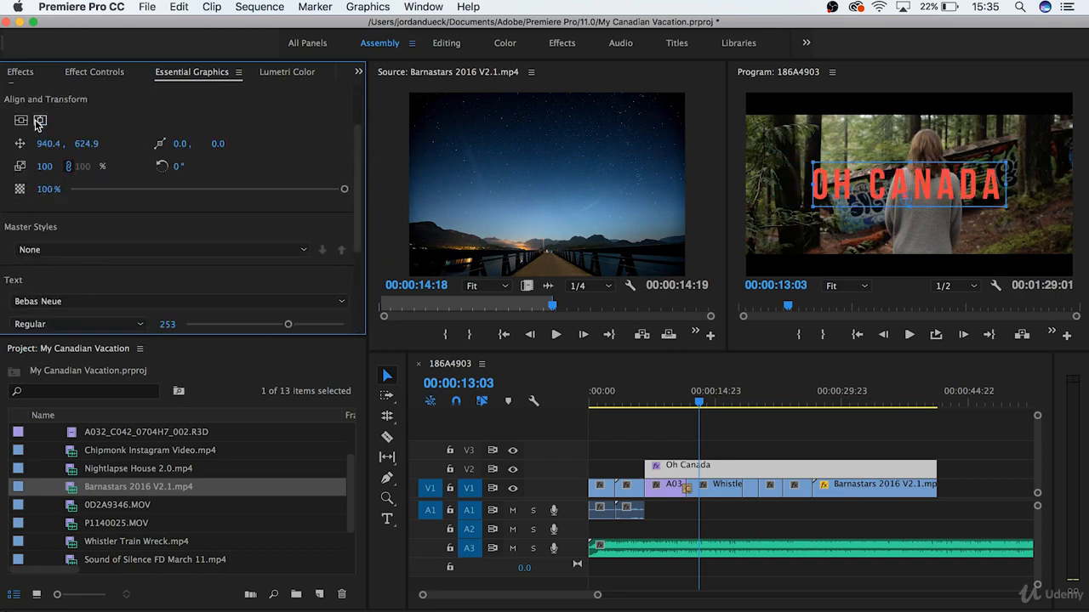
# Add a rectangle shape layer to the title graphic and enlarge it towards the lower left of the frame.
pyautogui.scroll(3, 353, 178)
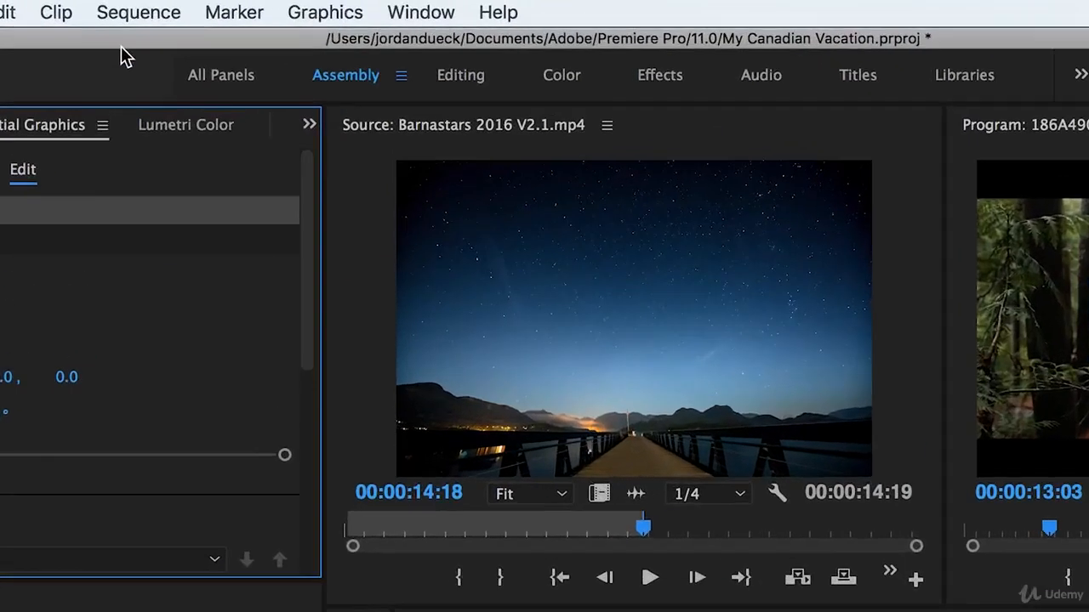
pyautogui.click(357, 7)
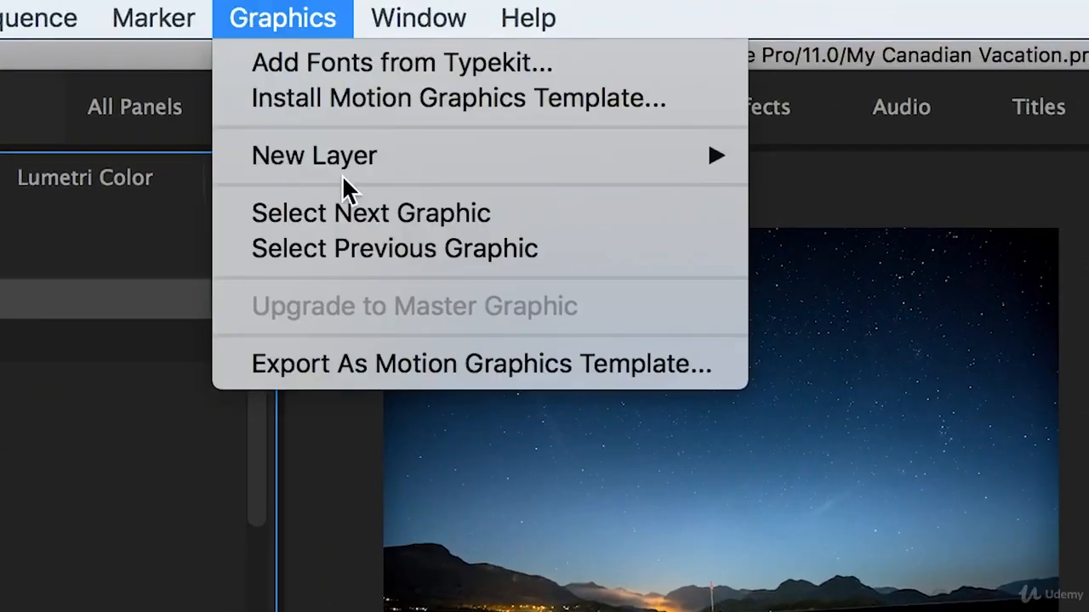
pyautogui.moveTo(488, 66)
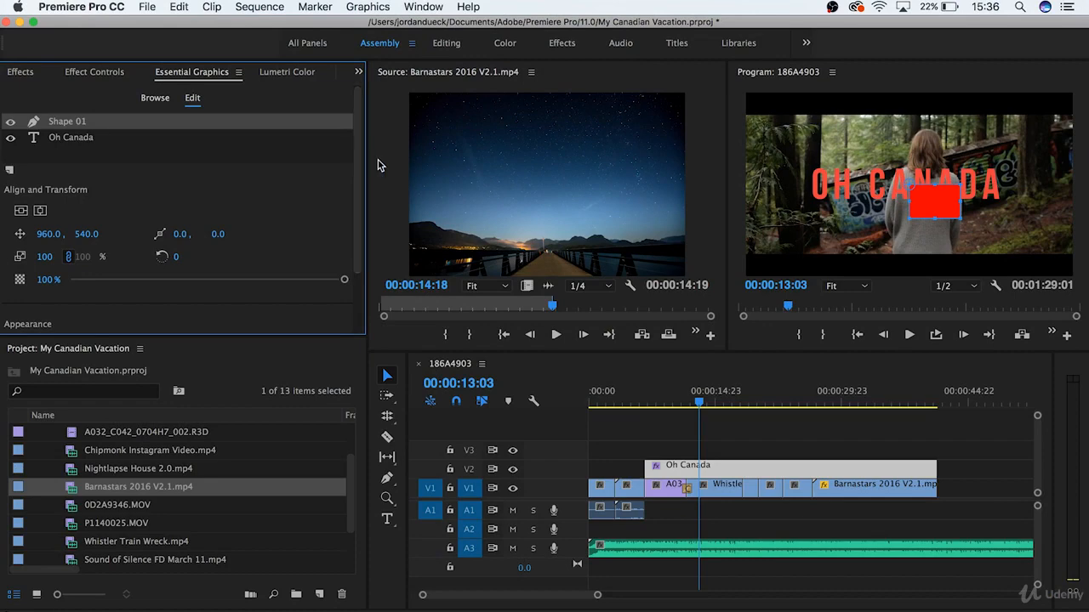
pyautogui.click(910, 219)
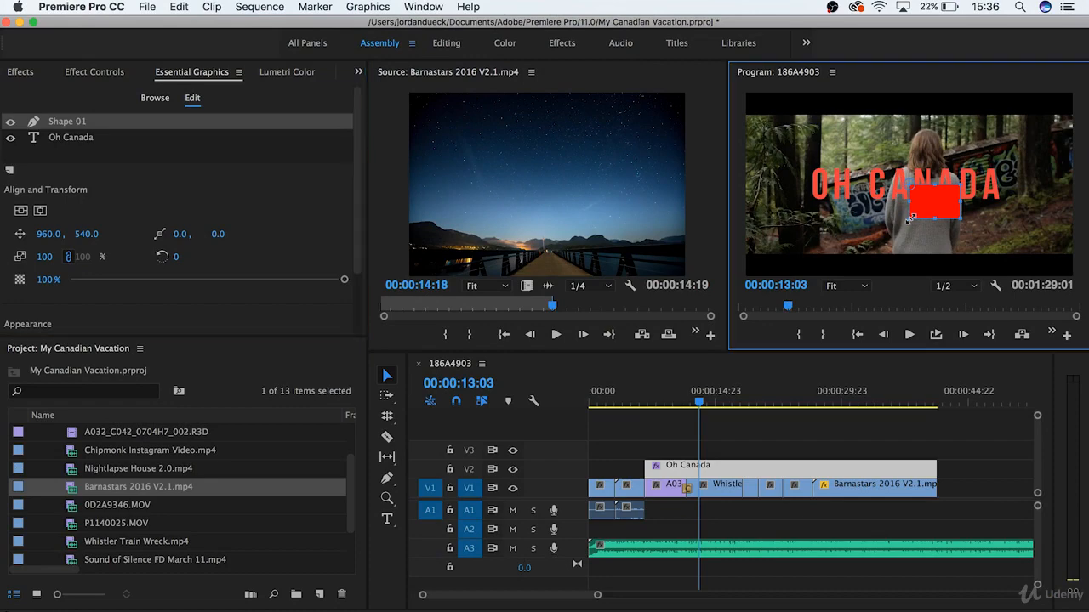
pyautogui.moveTo(910, 219); pyautogui.dragTo(823, 242)
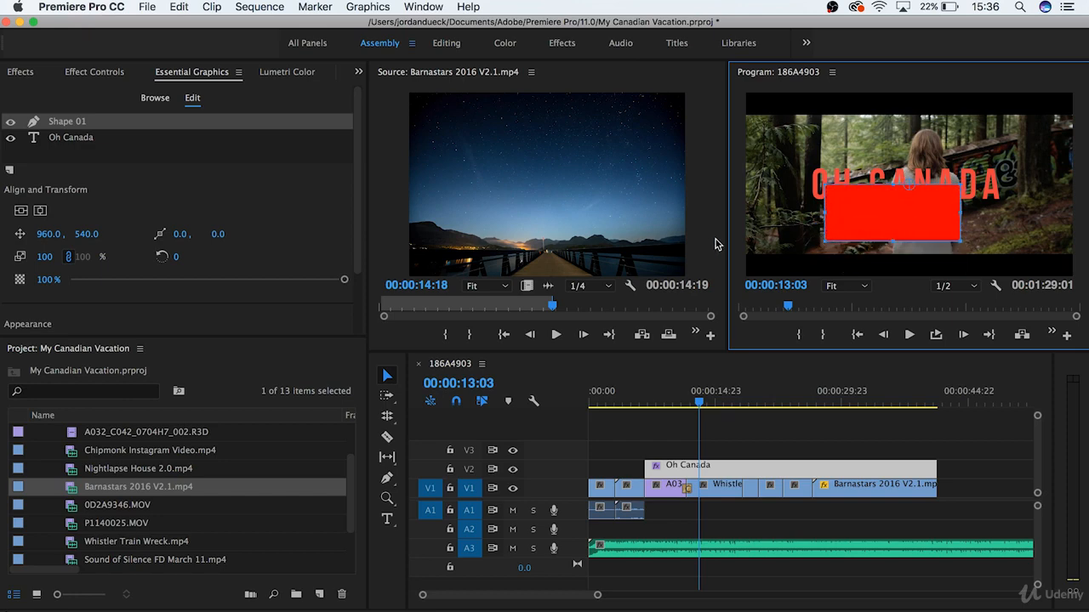
# Reorder the graphic's layers so that Shape 01 lies beneath the Oh Canada text.
pyautogui.click(71, 135)
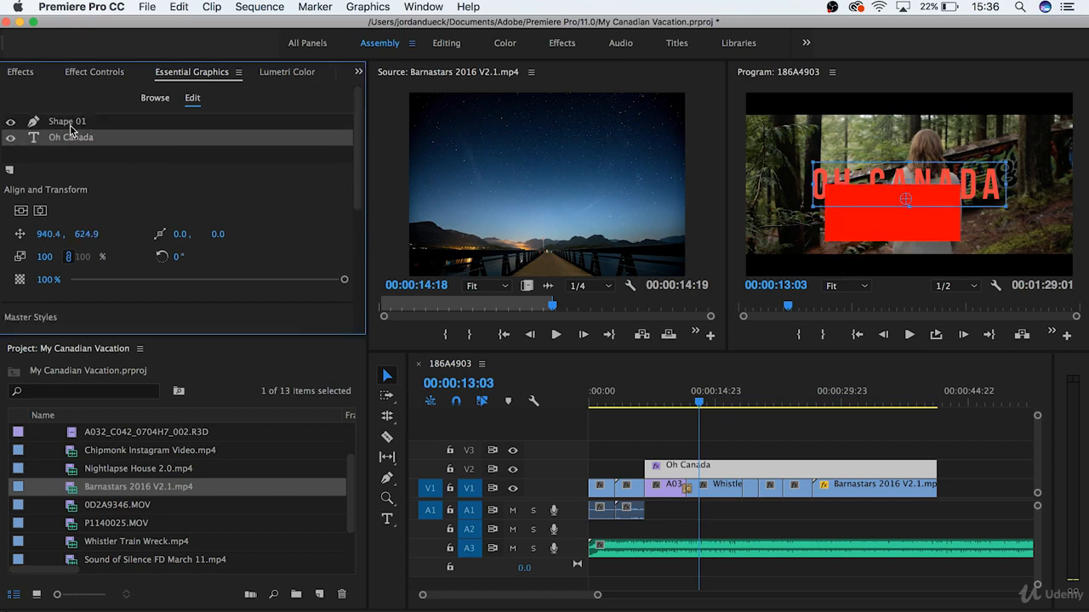
pyautogui.click(71, 124)
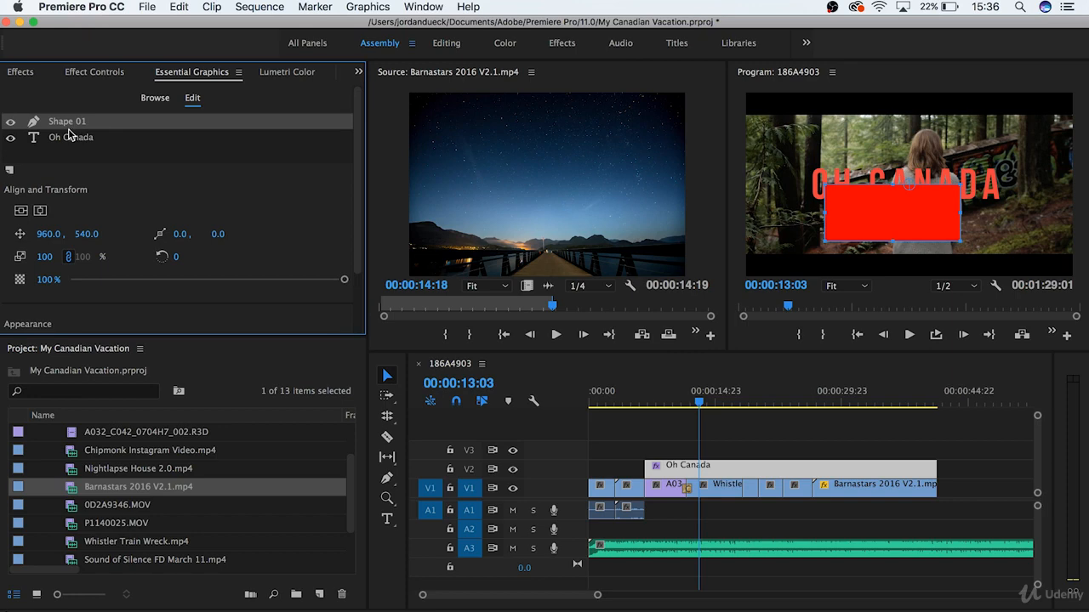
pyautogui.moveTo(63, 128); pyautogui.dragTo(61, 148)
# Change the fill colour of the Shape 01 rectangle to white.
pyautogui.click(72, 137)
pyautogui.scroll(-4, 170, 221)
pyautogui.click(45, 267)
pyautogui.click(370, 343)
pyautogui.click(684, 144)
# Resize the rectangle from two opposite corners so that it closely frames the whole Oh Canada text.
pyautogui.moveTo(359, 210); pyautogui.dragTo(359, 180)
pyautogui.moveTo(825, 186); pyautogui.dragTo(802, 161)
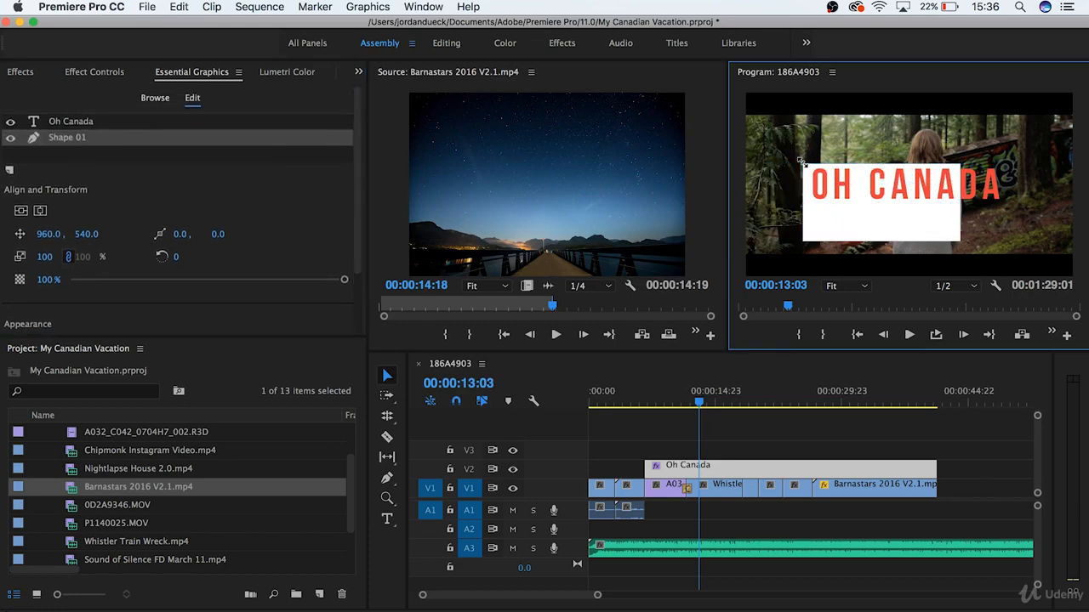
pyautogui.moveTo(960, 242); pyautogui.dragTo(1010, 205)
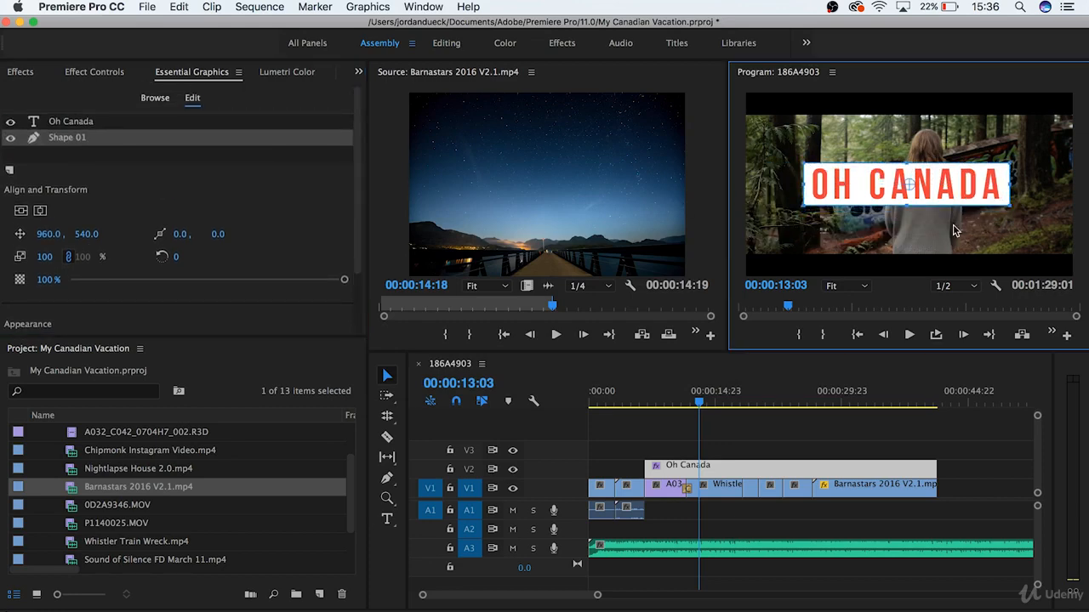
# Shrink the white rectangle's height from its upper edge into a thin bar along the underside of the Oh Canada text.
pyautogui.click(782, 429)
pyautogui.click(708, 468)
pyautogui.click(68, 123)
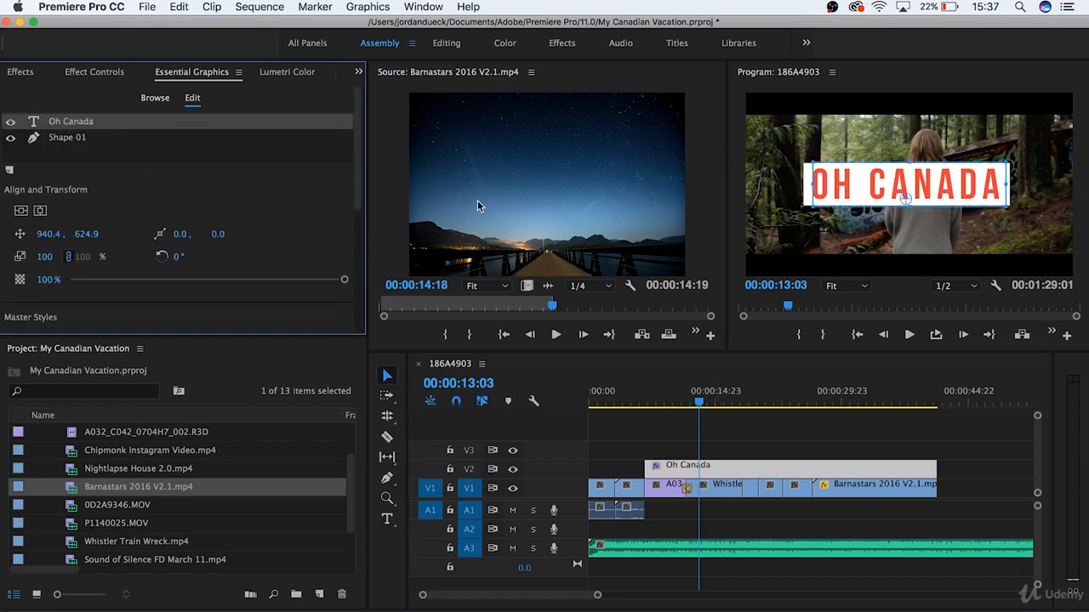
pyautogui.click(85, 138)
pyautogui.moveTo(908, 170); pyautogui.dragTo(905, 208)
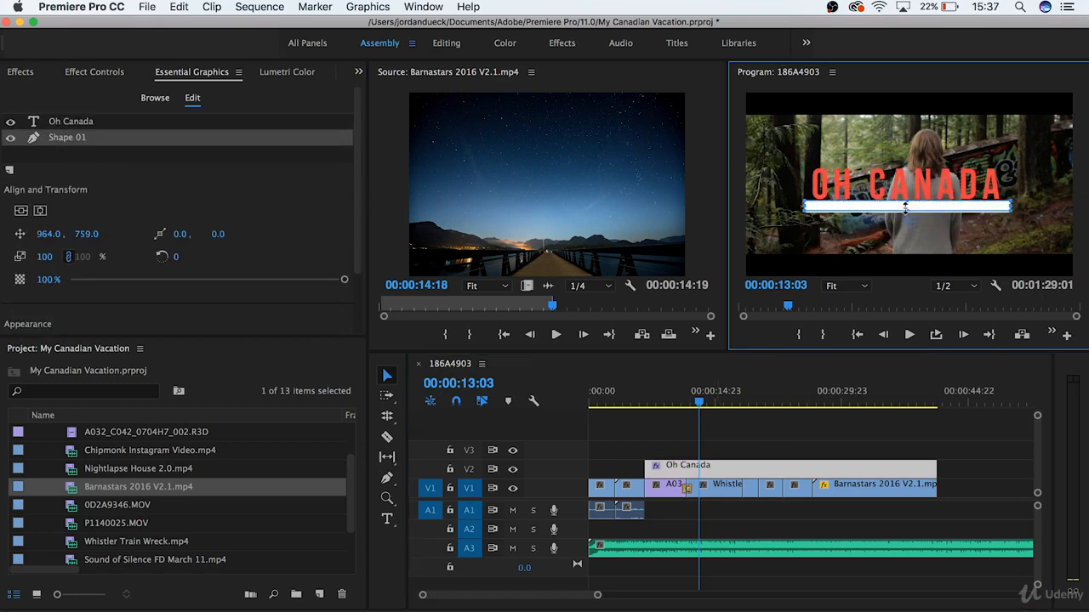
# Duplicate the white bar layer and position the copy directly above the Oh Canada text.
pyautogui.click(66, 141)
pyautogui.press('super+v')
pyautogui.moveTo(66, 142); pyautogui.dragTo(83, 115)
pyautogui.moveTo(925, 205); pyautogui.dragTo(925, 170)
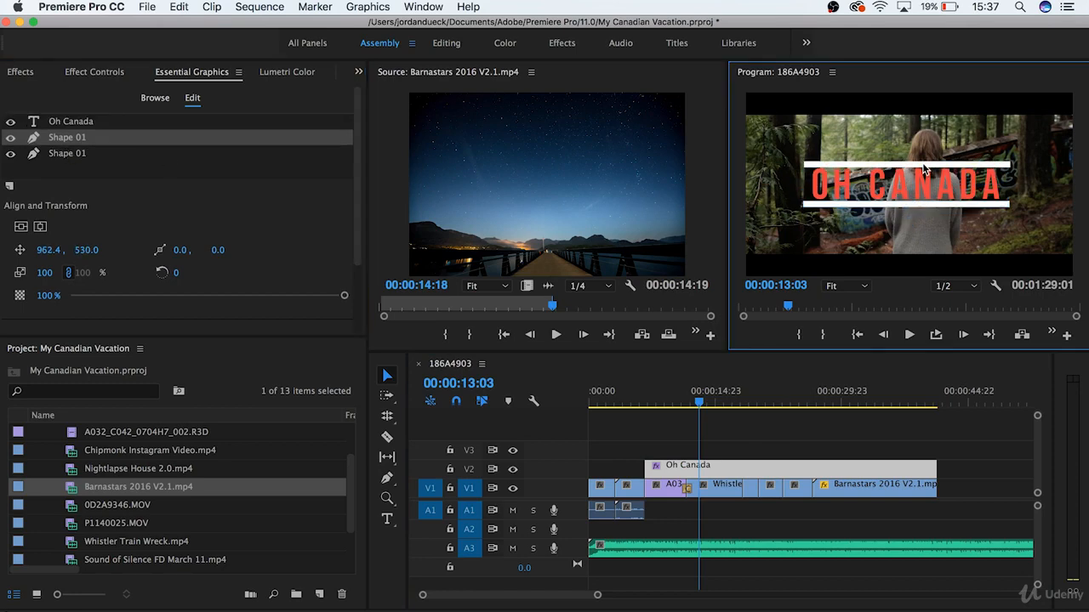
# Play the sequence from around the 13-second mark to review the finished title over the footage.
pyautogui.click(842, 408)
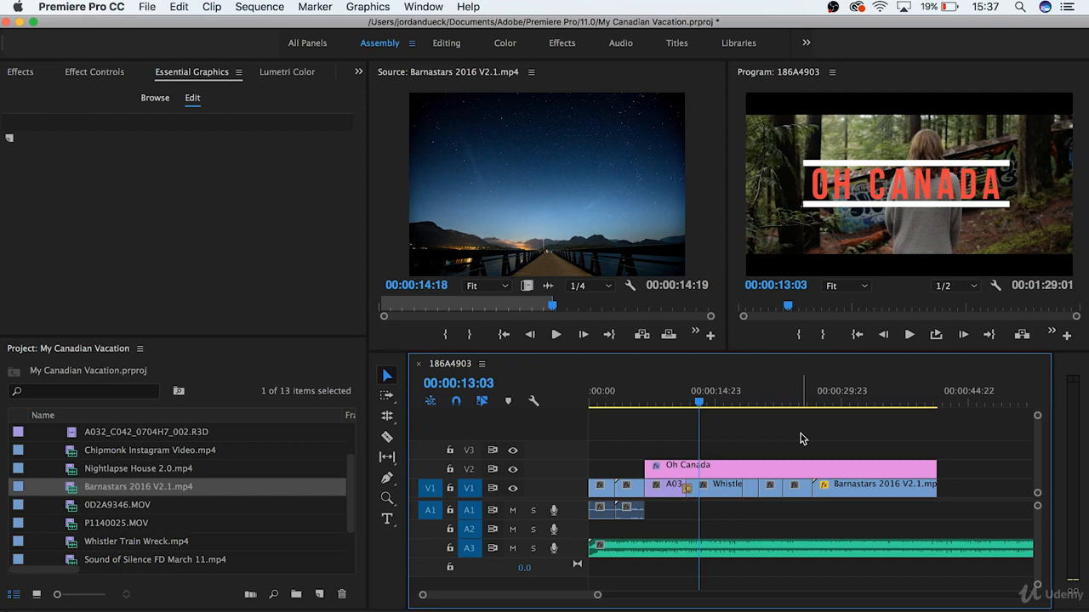
pyautogui.click(743, 473)
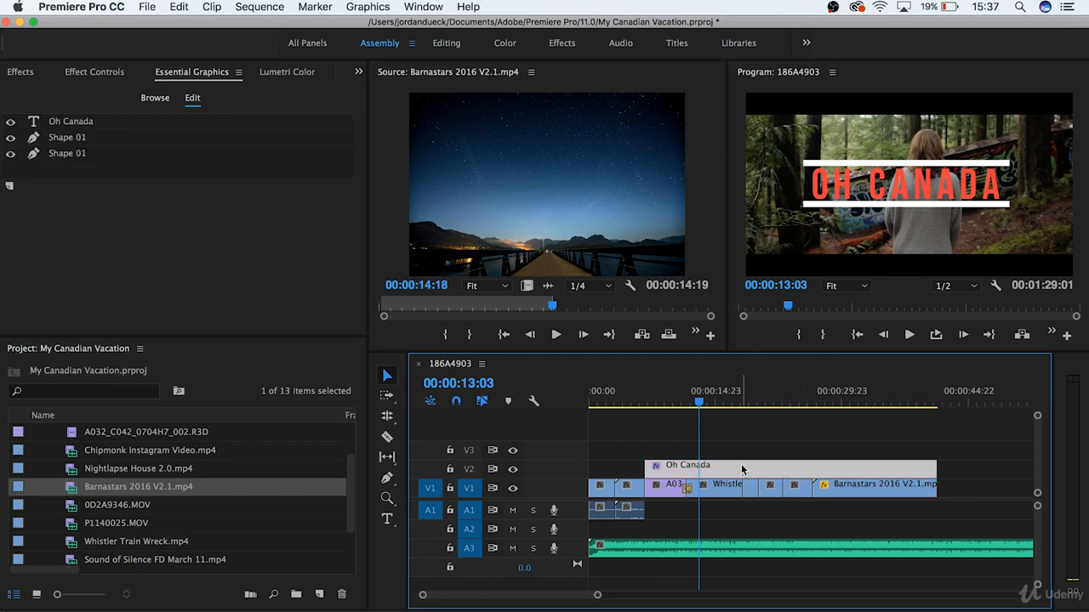
pyautogui.moveTo(699, 401); pyautogui.dragTo(693, 405)
pyautogui.press('space')
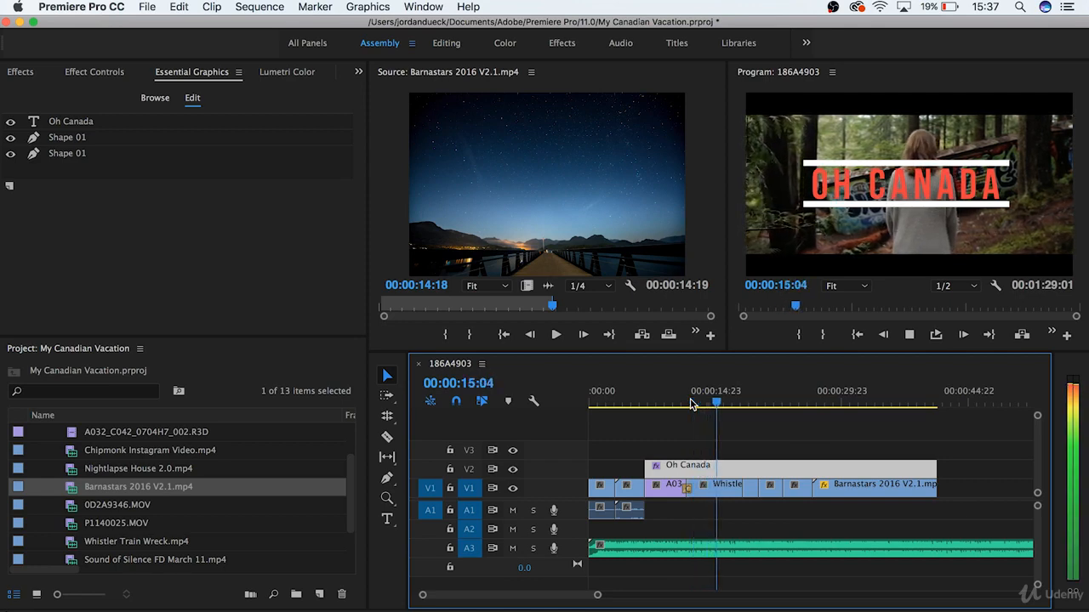
pyautogui.press('space')
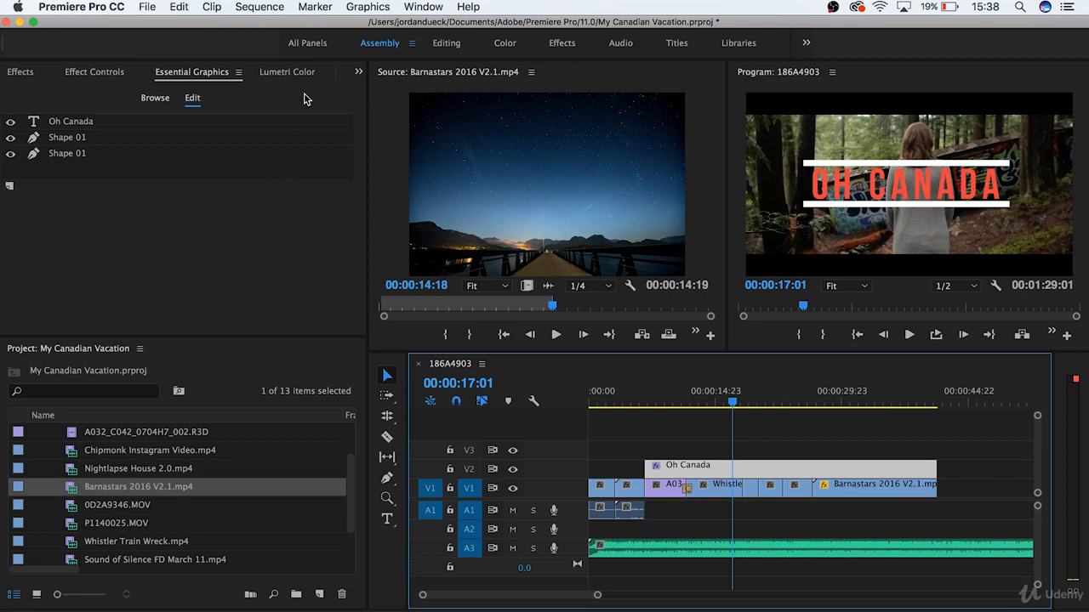
# Export the title graphic as a motion graphics template named Oh Canada Title with Essential Graphics as destination.
pyautogui.click(366, 6)
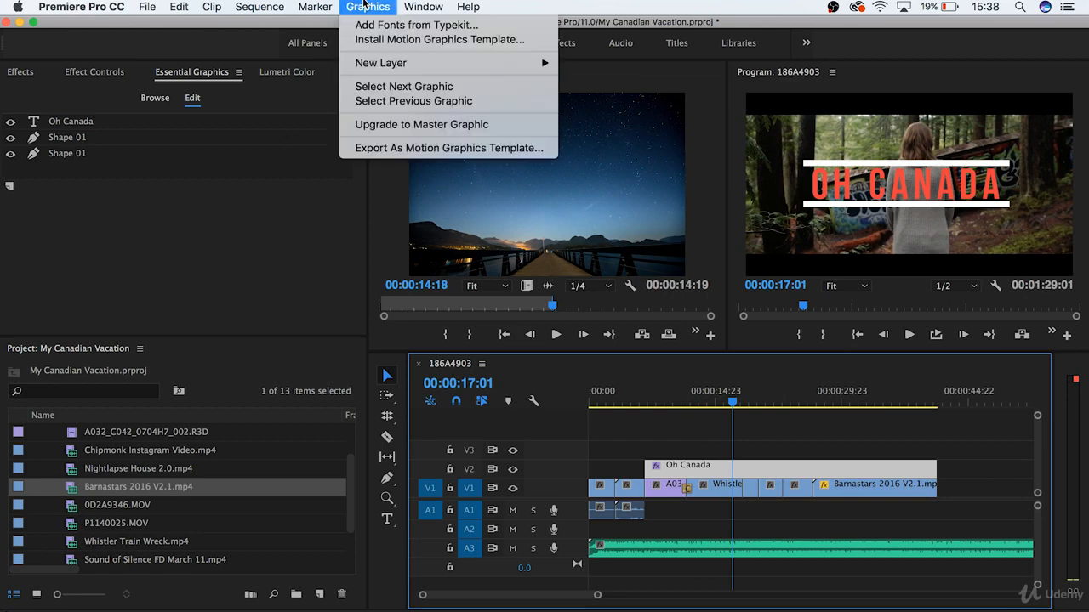
pyautogui.click(395, 148)
pyautogui.press('Right')
pyautogui.write('Titl')
pyautogui.press('super+a')
pyautogui.write('Oh Canada T')
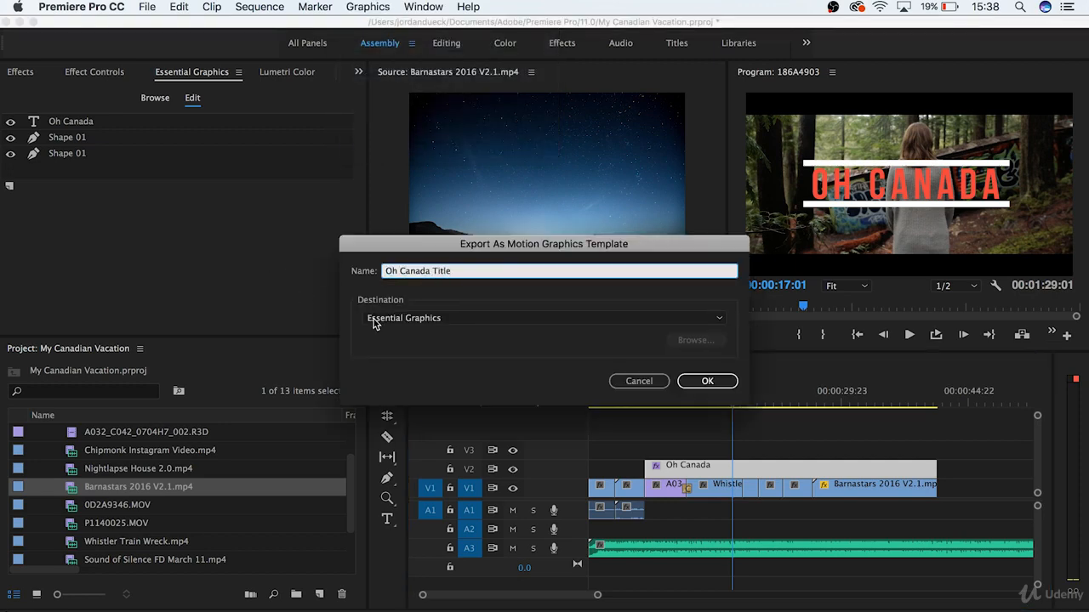
pyautogui.click(687, 382)
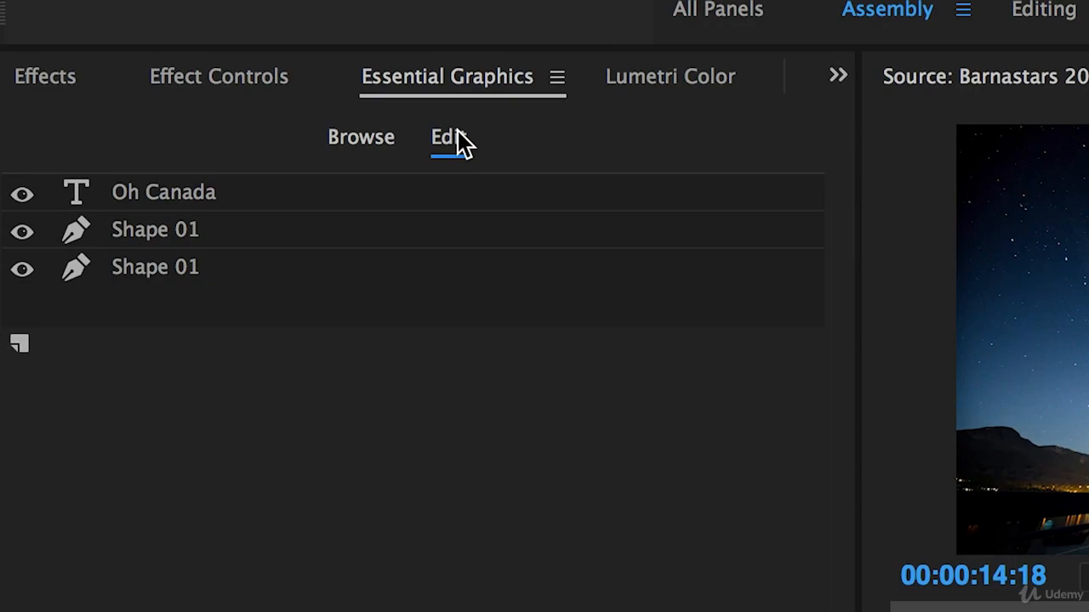
# Look through the Essential Graphics template library for the exported Oh Canada Title.
pyautogui.click(361, 143)
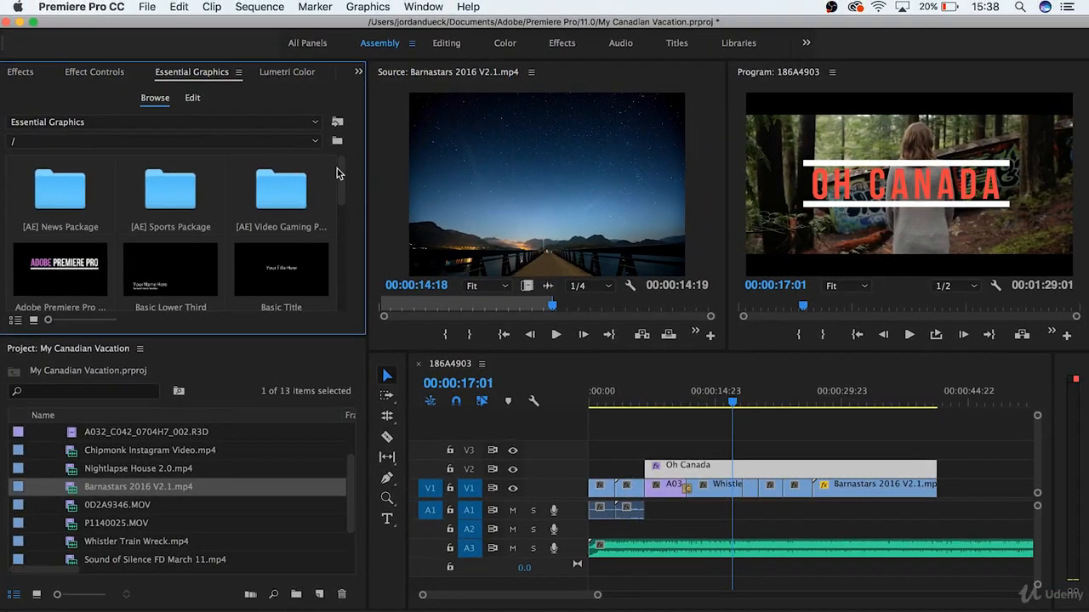
pyautogui.moveTo(488, 212); pyautogui.dragTo(494, 252)
pyautogui.moveTo(344, 202); pyautogui.dragTo(349, 273)
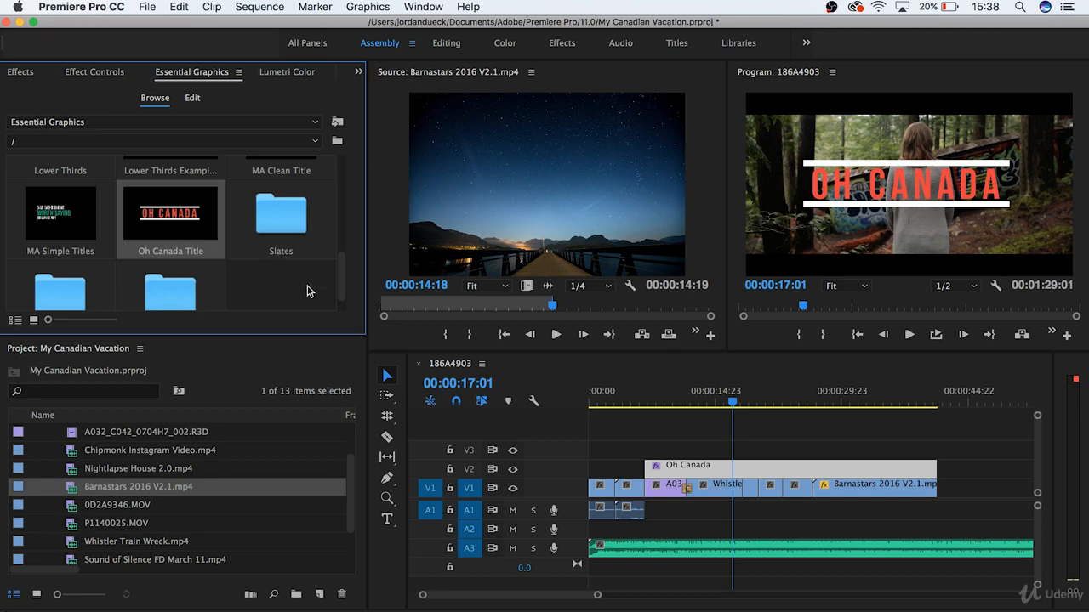
pyautogui.scroll(-1, 308, 291)
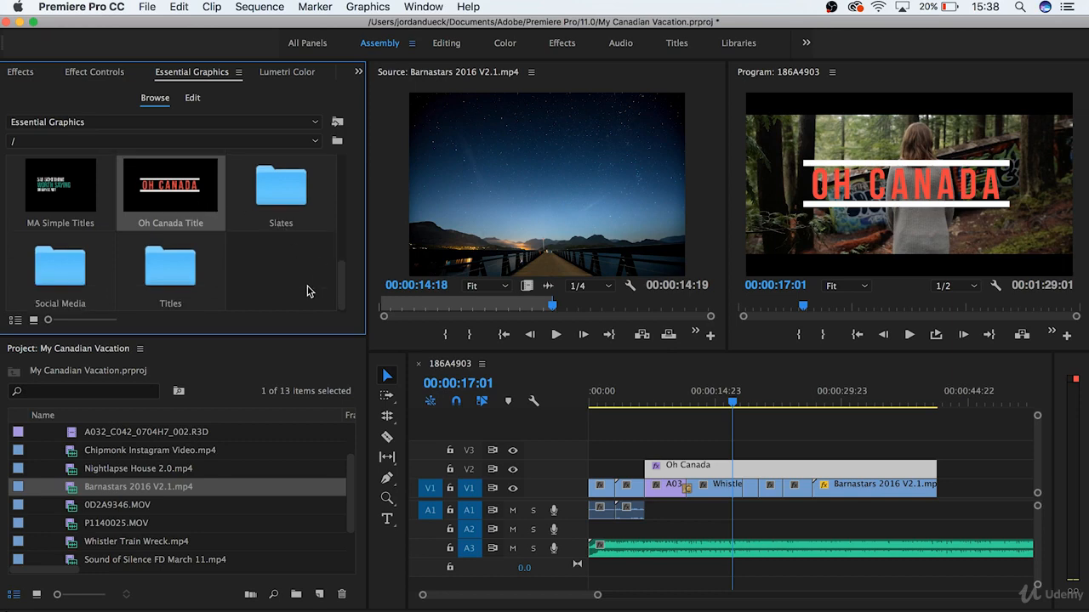
pyautogui.scroll(3, 308, 290)
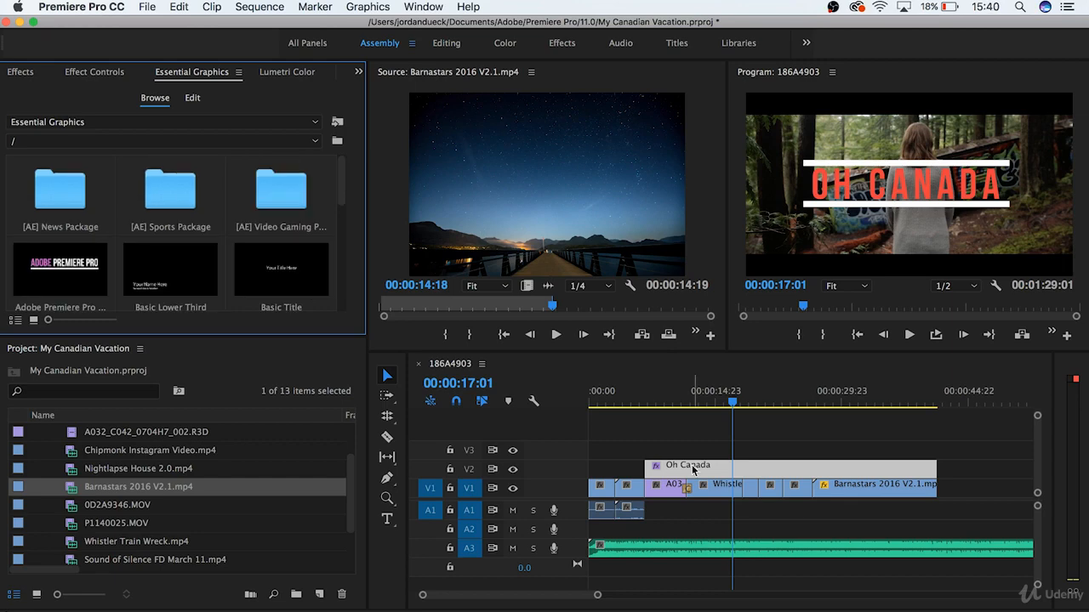
# Replace the Oh Canada clip on V2 with the MA Clean Title template, starting at the Whistler clip, and select it.
pyautogui.press('Delete')
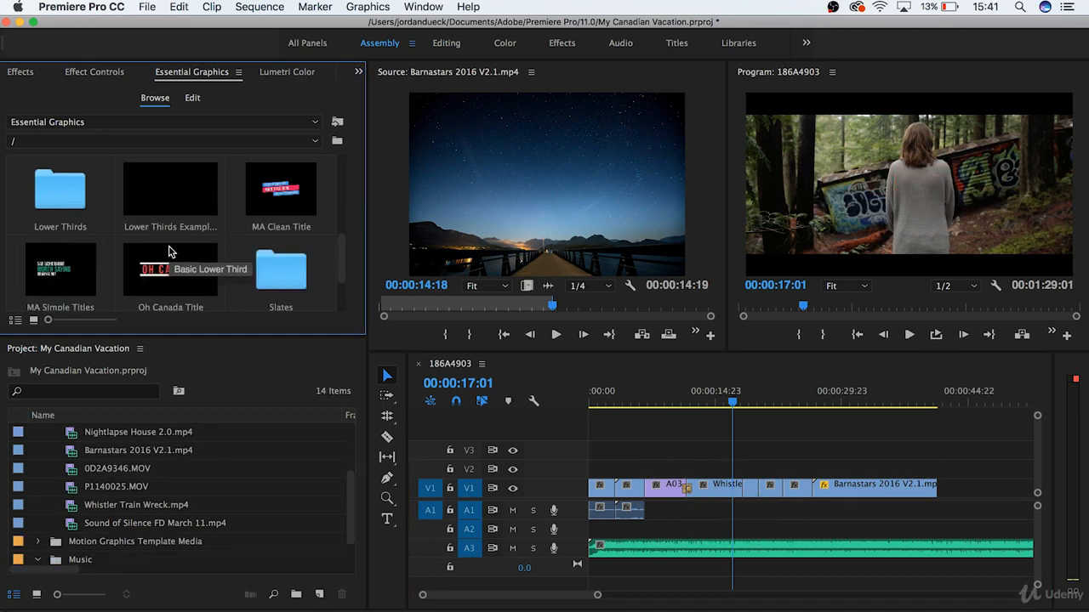
pyautogui.moveTo(584, 413); pyautogui.dragTo(688, 482)
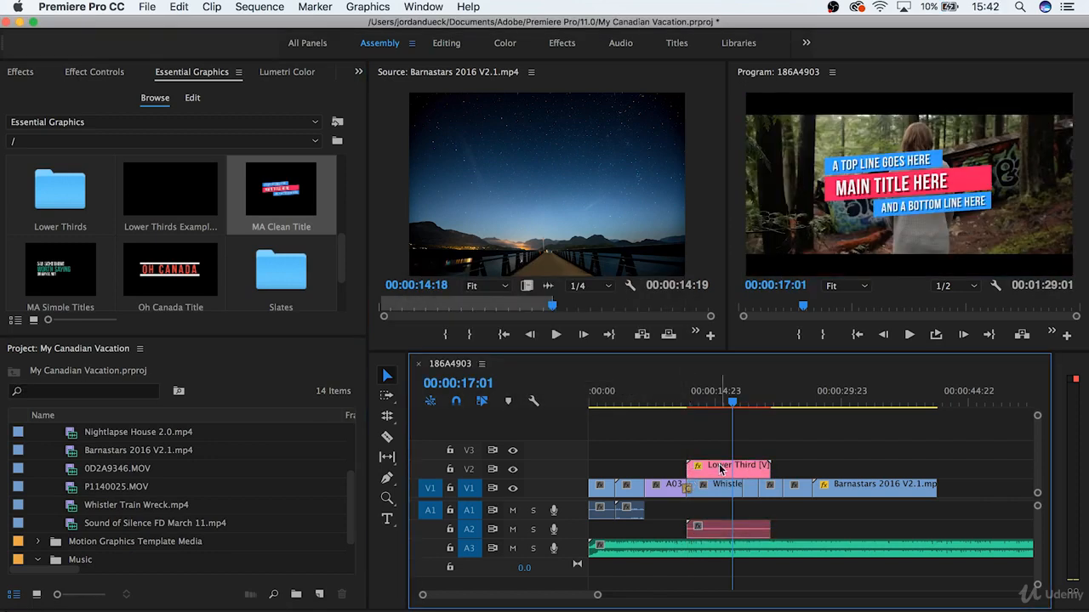
pyautogui.click(722, 470)
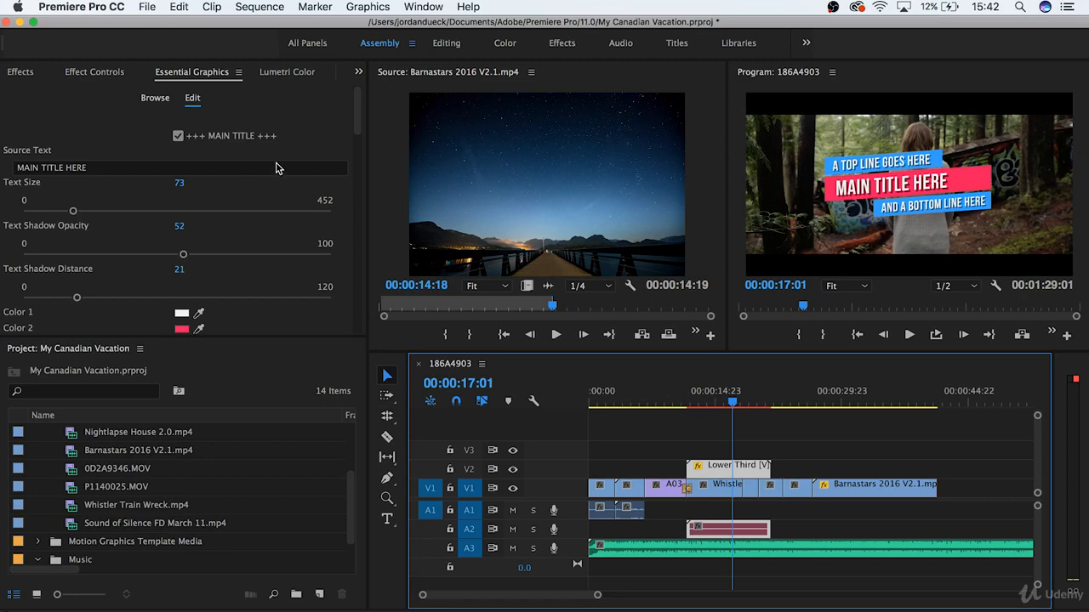
# Set the main title's source text in the MA Clean Title graphic to Oh Canada.
pyautogui.click(164, 105)
pyautogui.click(162, 102)
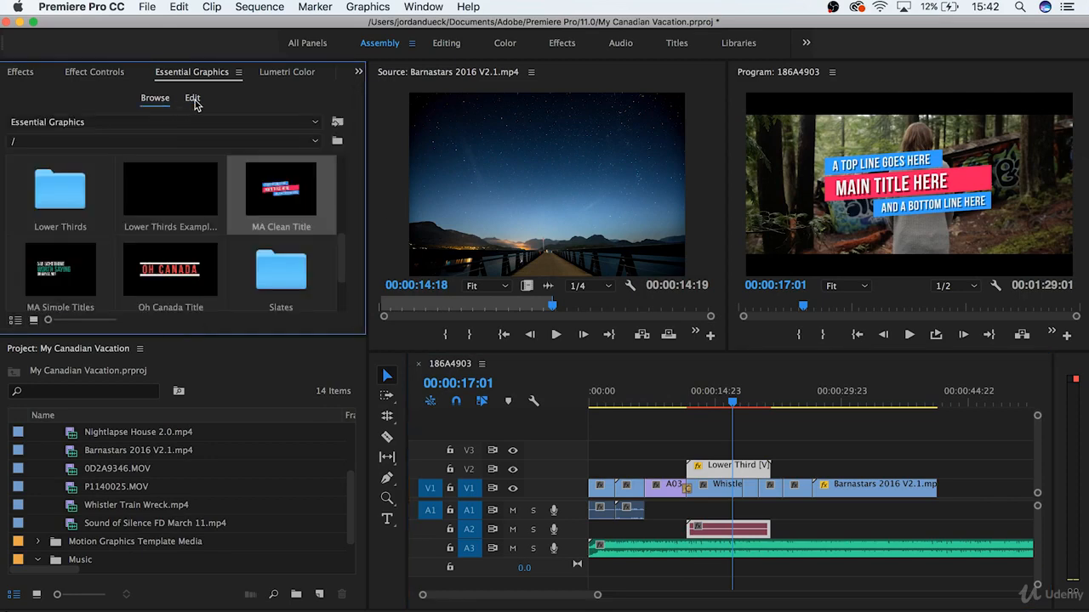
pyautogui.click(194, 99)
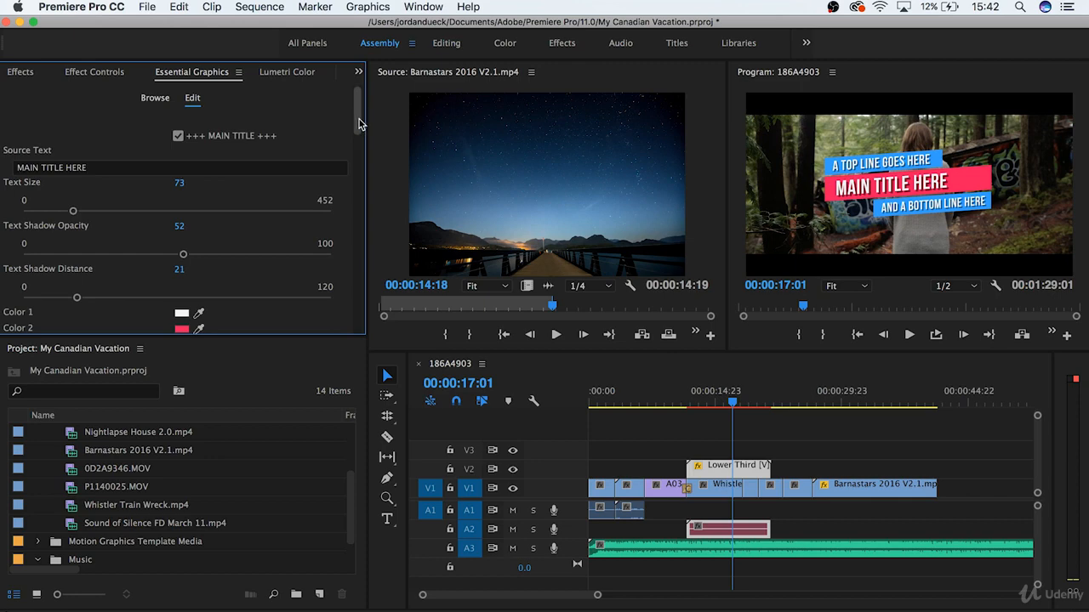
pyautogui.scroll(-1, 359, 119)
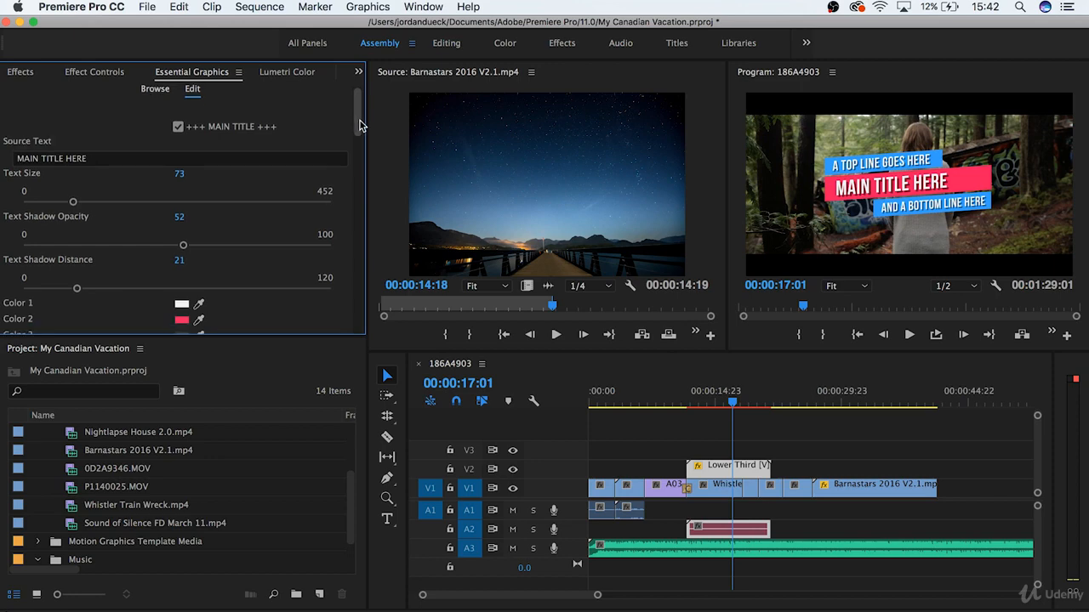
pyautogui.click(91, 160)
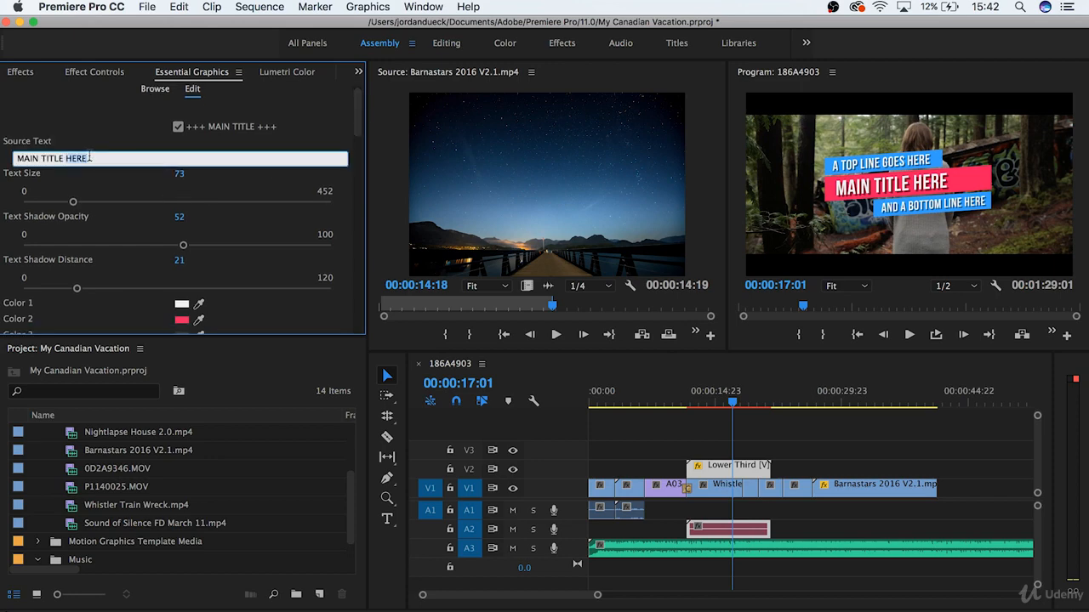
pyautogui.write('Oh Canada')
pyautogui.click(220, 187)
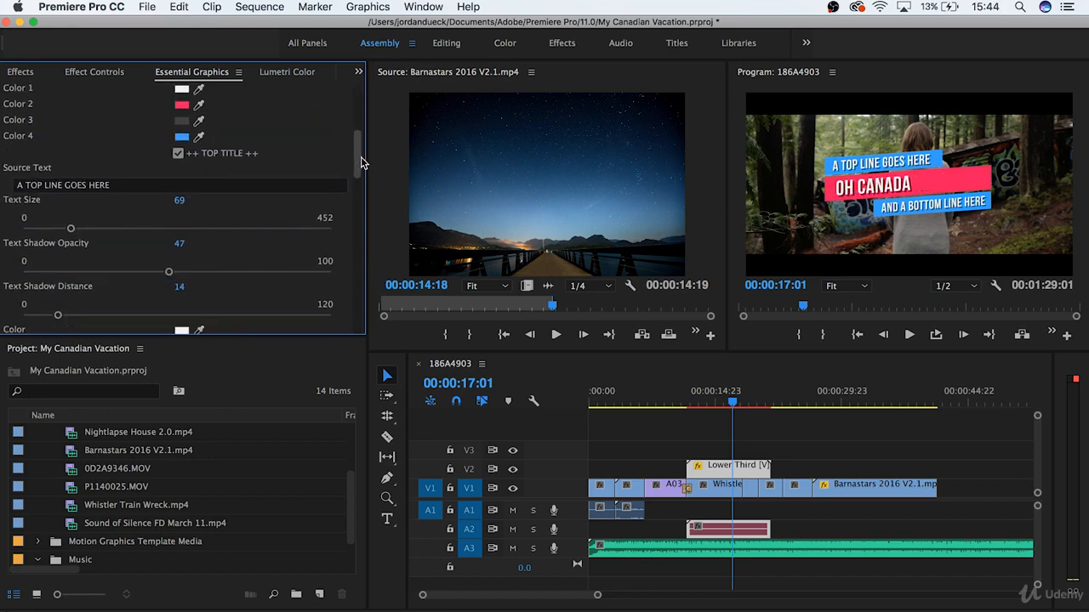
# Set the top title's source text in the MA Clean Title graphic to Winter 2017.
pyautogui.click(134, 186)
pyautogui.write('Wint')
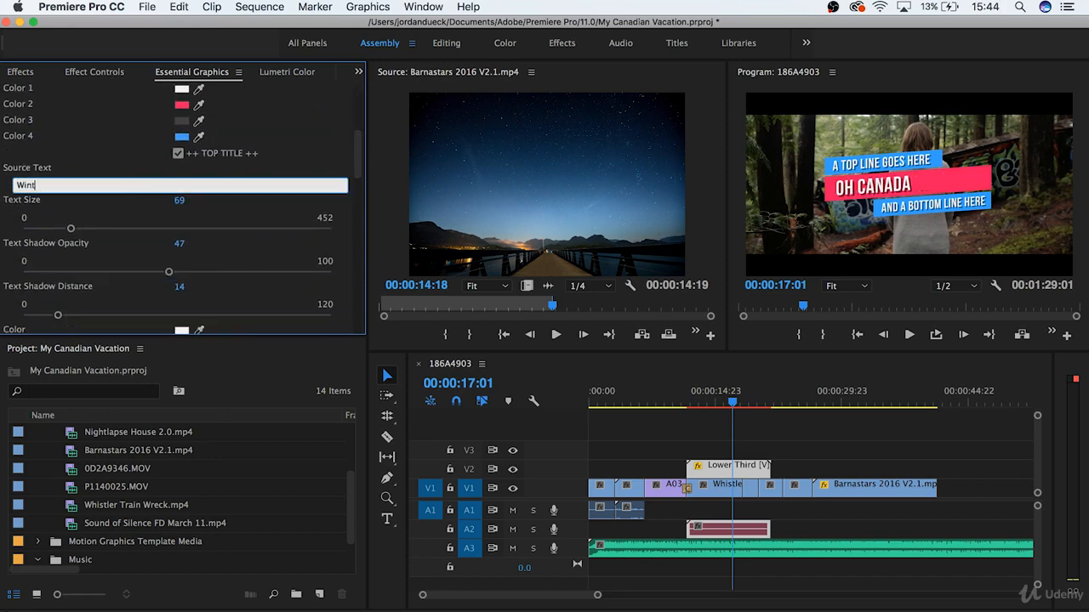
pyautogui.write('er 2017')
pyautogui.press('Return')
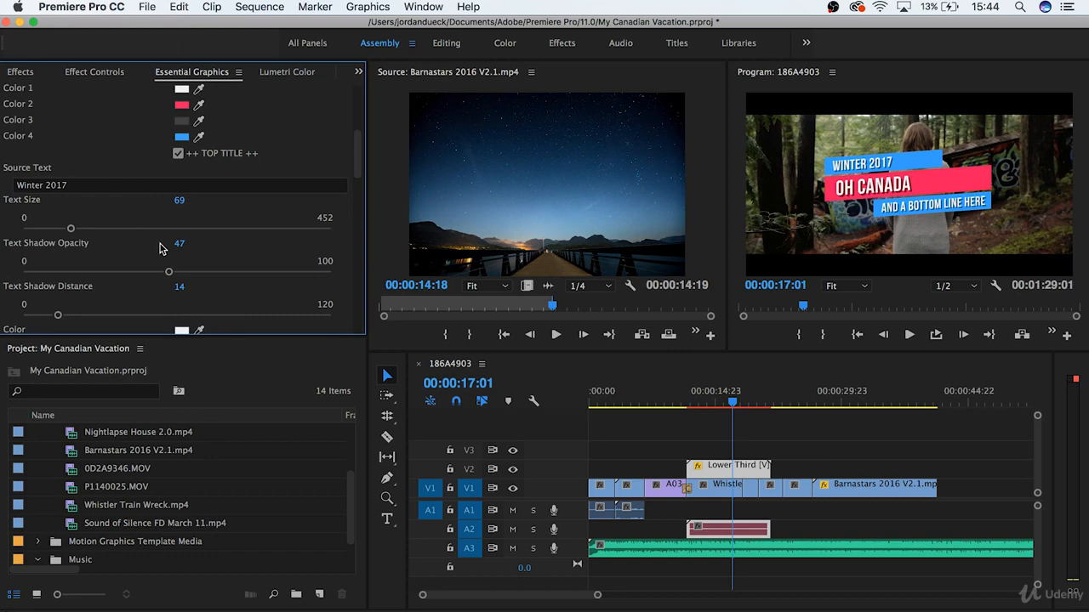
# Increase the main title's text size to 108 and its text shadow distance to 35.
pyautogui.scroll(5, 359, 158)
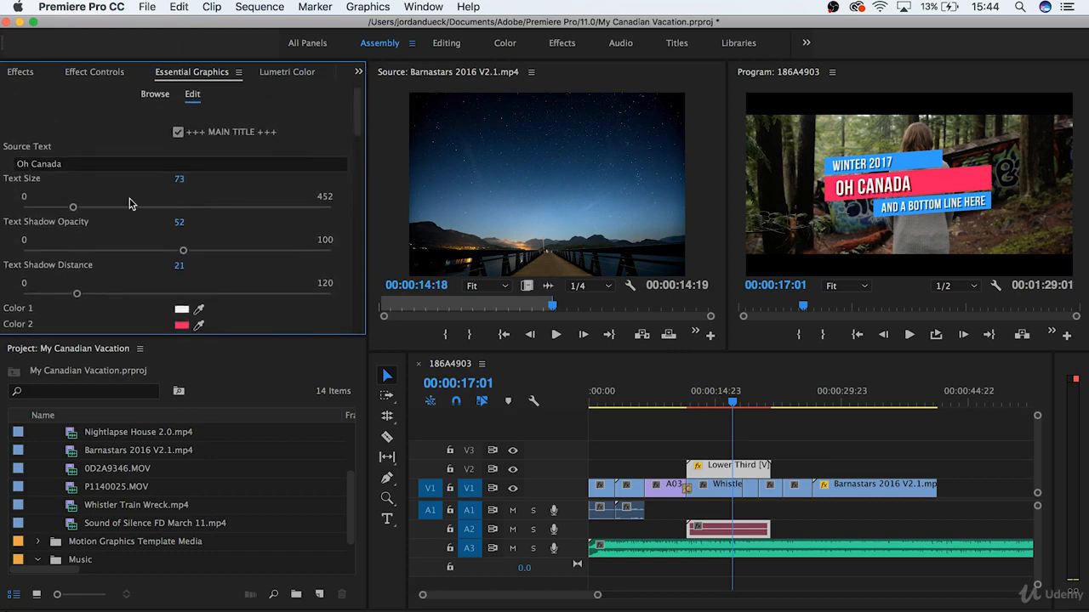
pyautogui.moveTo(73, 207); pyautogui.dragTo(97, 206)
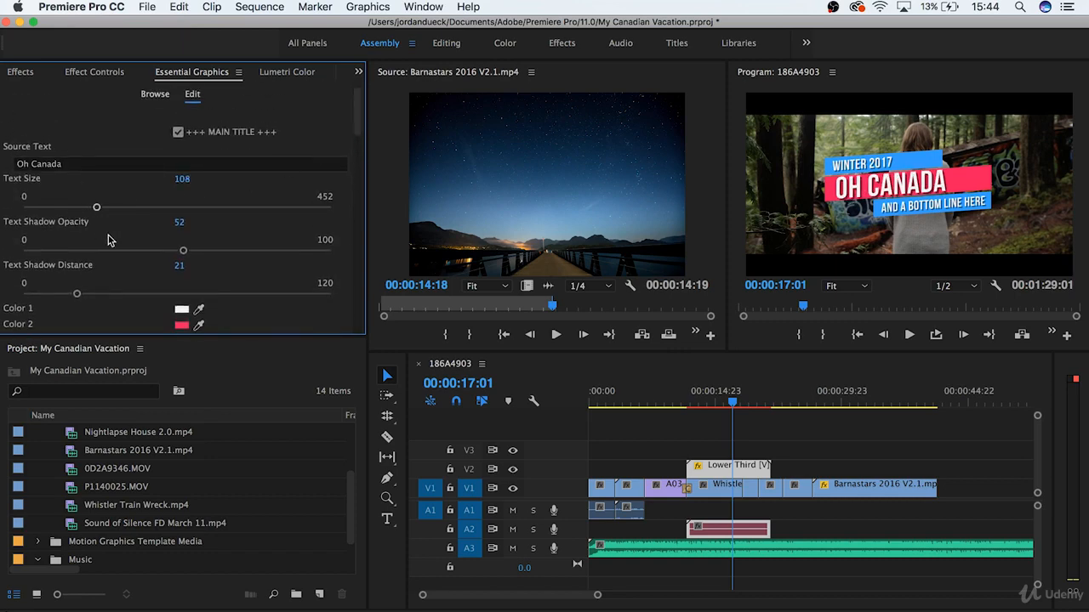
pyautogui.click(112, 293)
# Change the main title's Color 2 from pink to red by shifting its hue in the Color Picker.
pyautogui.scroll(-3, 356, 133)
pyautogui.click(182, 213)
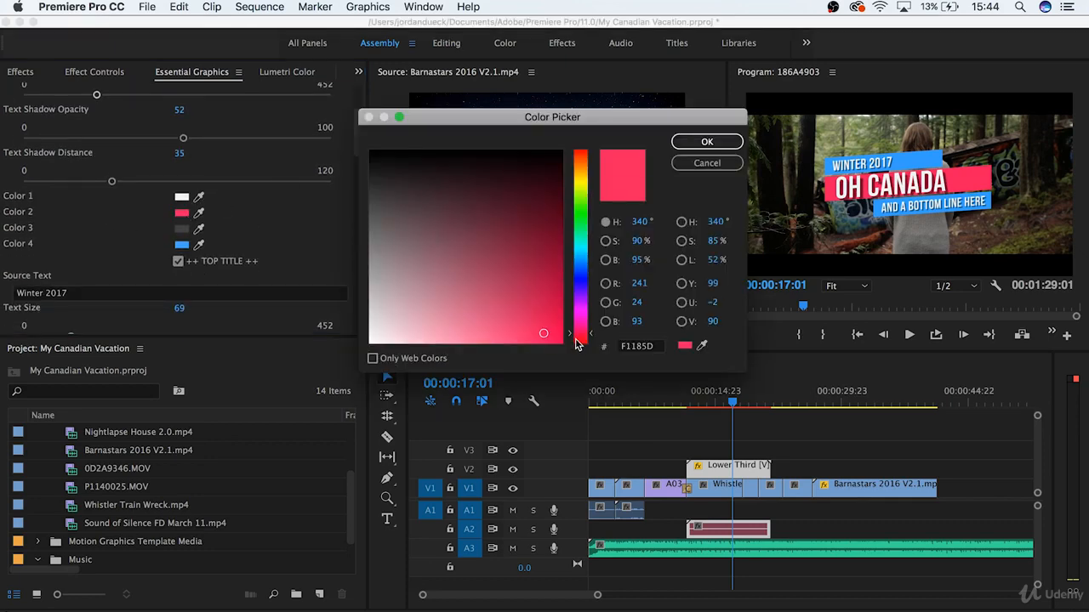
pyautogui.click(578, 343)
pyautogui.click(706, 142)
# Change the second colour of the bottom title from blue to white.
pyautogui.moveTo(357, 123); pyautogui.dragTo(358, 208)
pyautogui.click(182, 245)
pyautogui.click(371, 342)
pyautogui.click(689, 144)
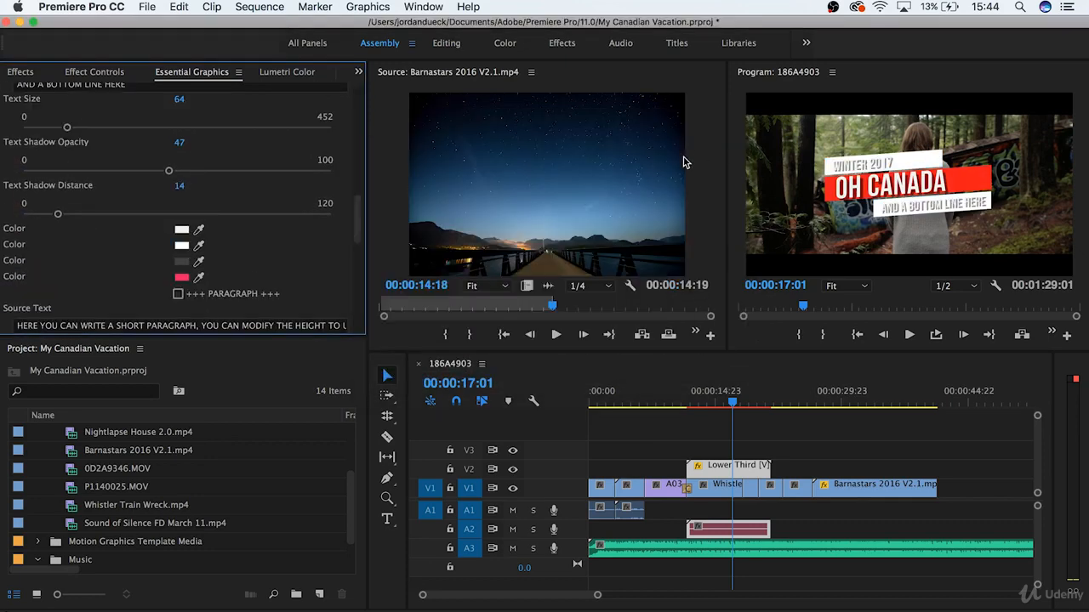
# Play the sequence from the start of the title graphic on V2 to review its animation over the Whistler clip.
pyautogui.moveTo(692, 403); pyautogui.dragTo(688, 403)
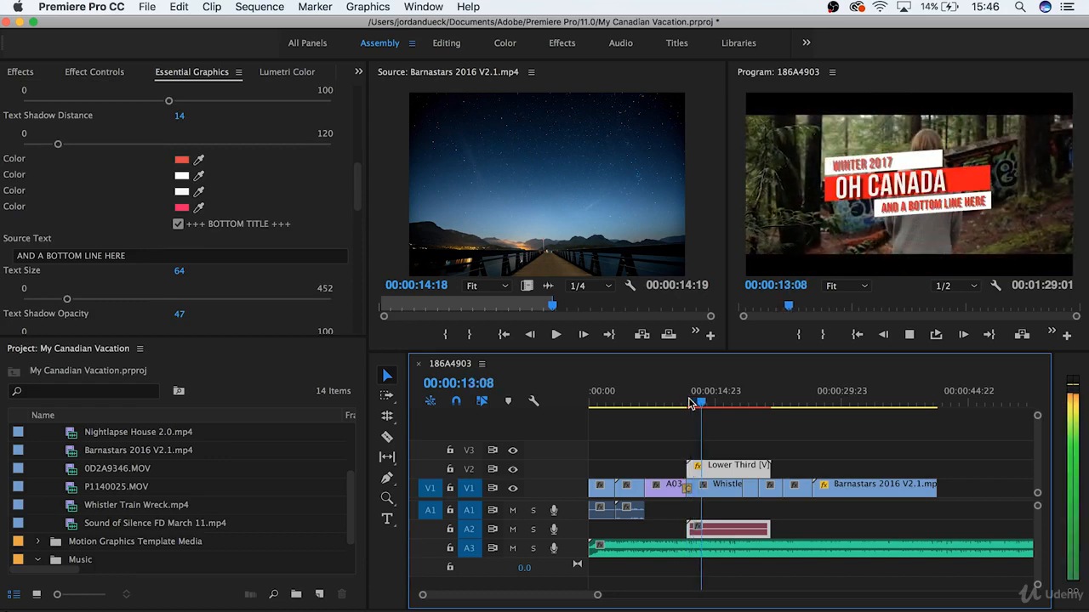
pyautogui.press('space')
pyautogui.press('space')
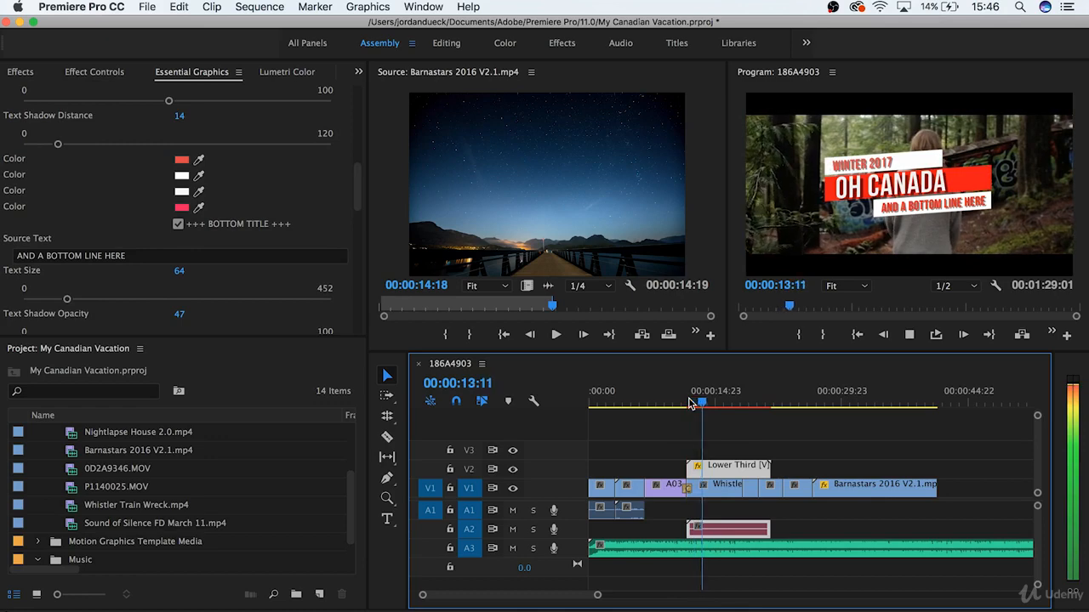
pyautogui.click(689, 402)
pyautogui.press('space')
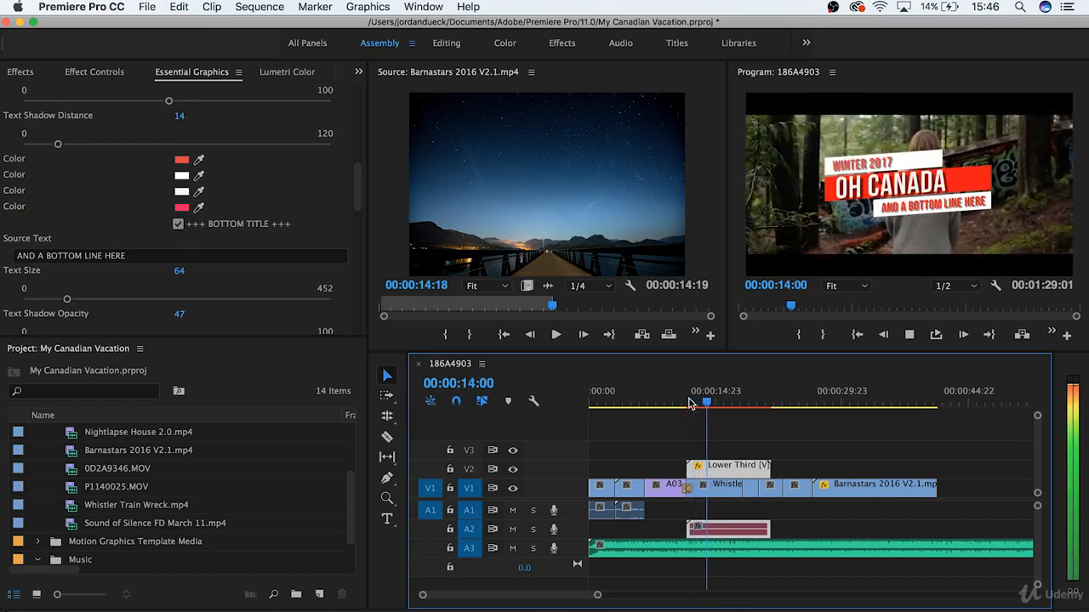
pyautogui.press('space')
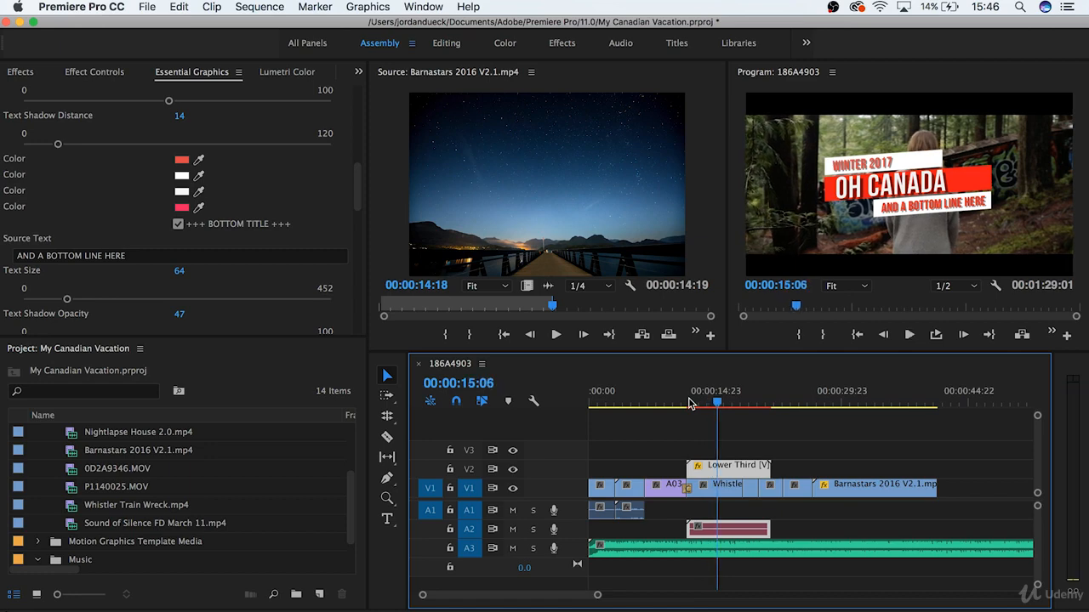